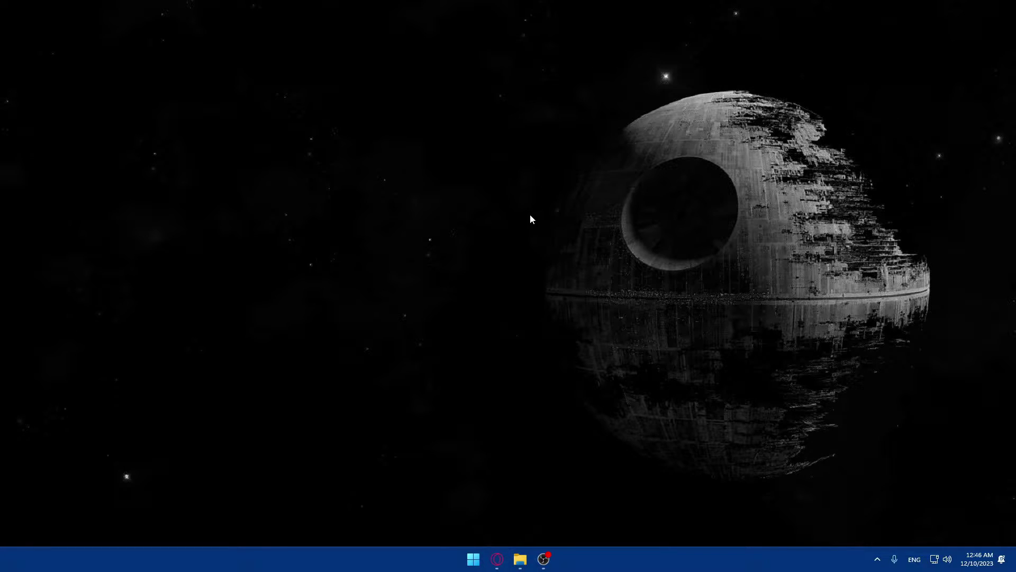
Search for Brave in the system and launch the browser.
key(super)
text(brave)
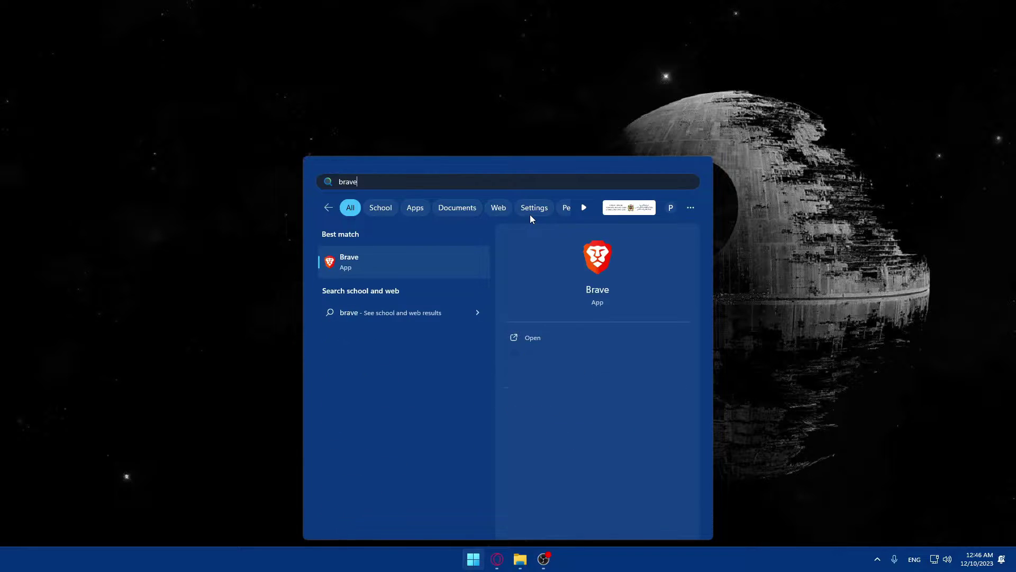
key(Return)
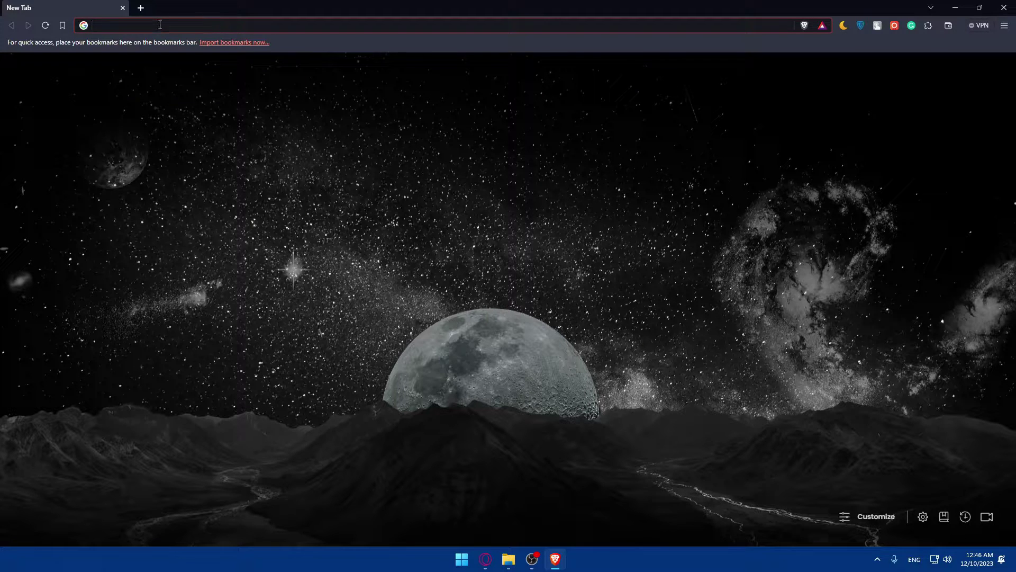
Go to grammarly.com in the browser.
text(')
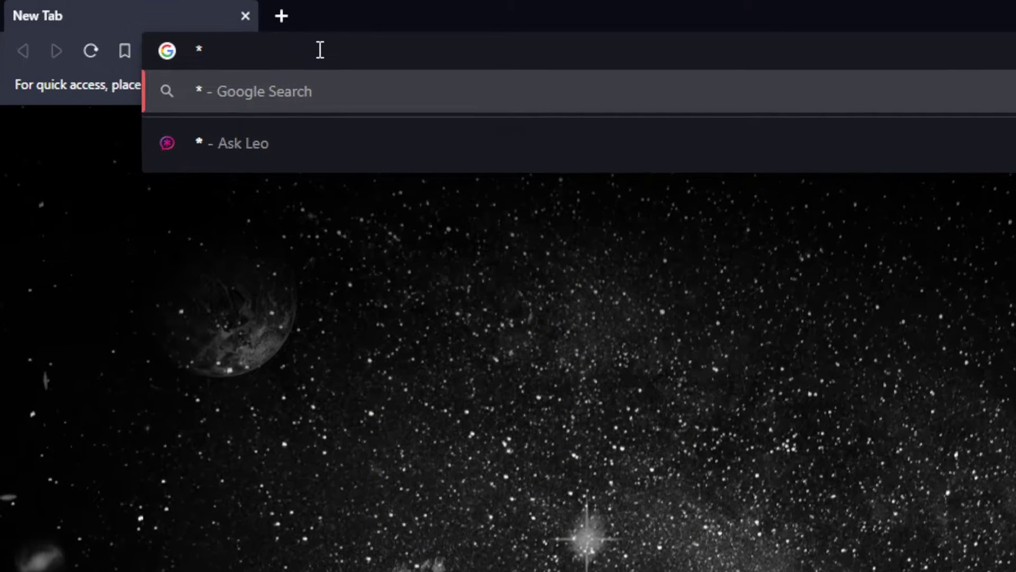
key(BackSpace)
text(grammarly)
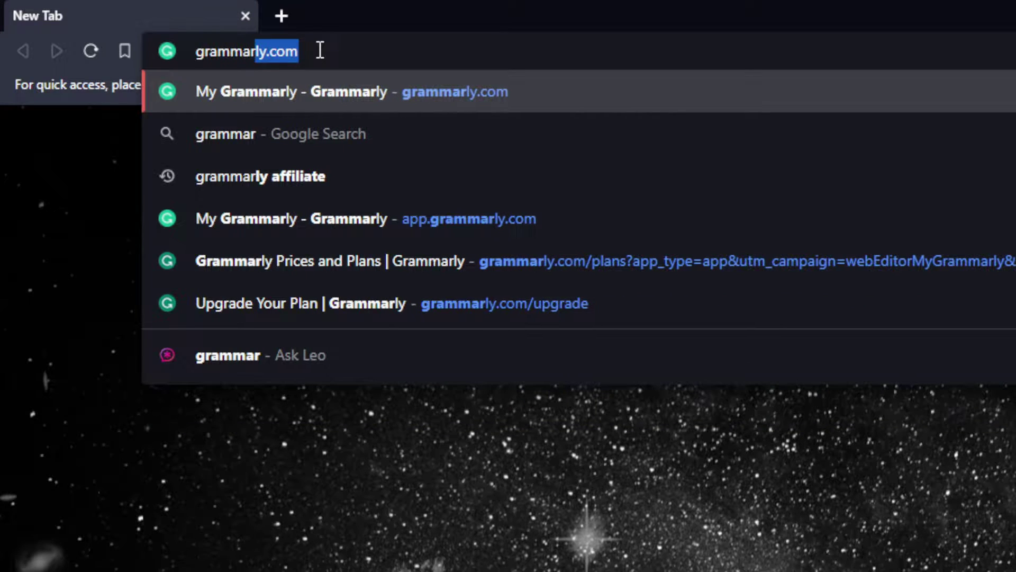
text(.com)
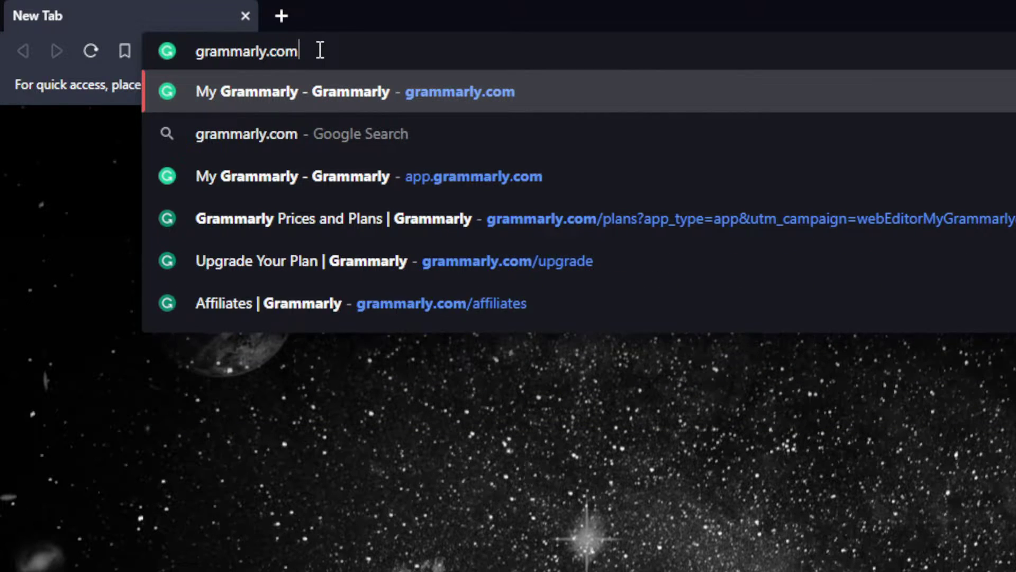
key(Return)
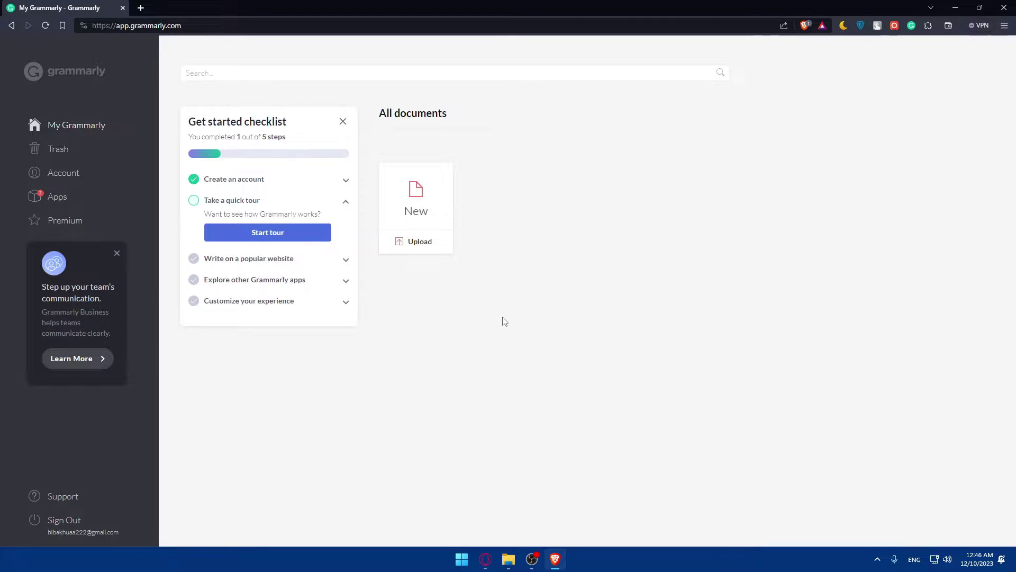
Open a new private window and load the Grammarly website in it.
click(1004, 26)
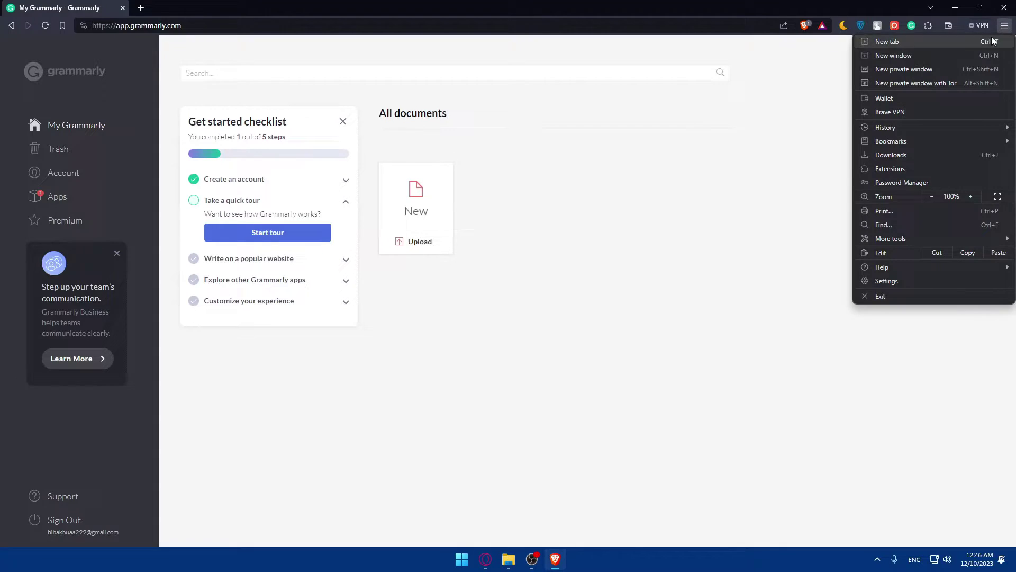
click(935, 70)
text(gra)
key(Return)
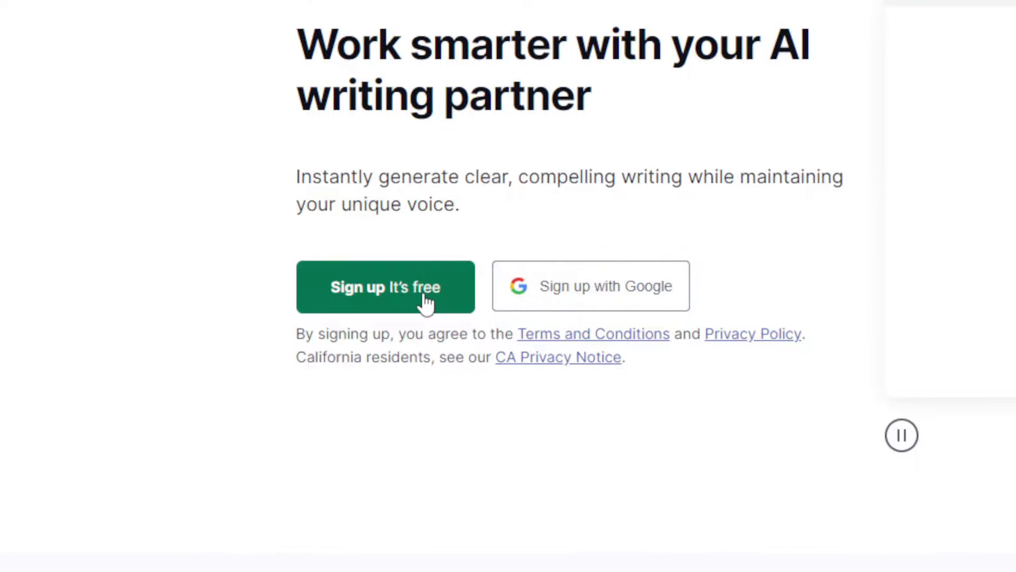
View the free sign-up form and the sign-in form for existing accounts, and return to the Grammarly home page.
click(427, 304)
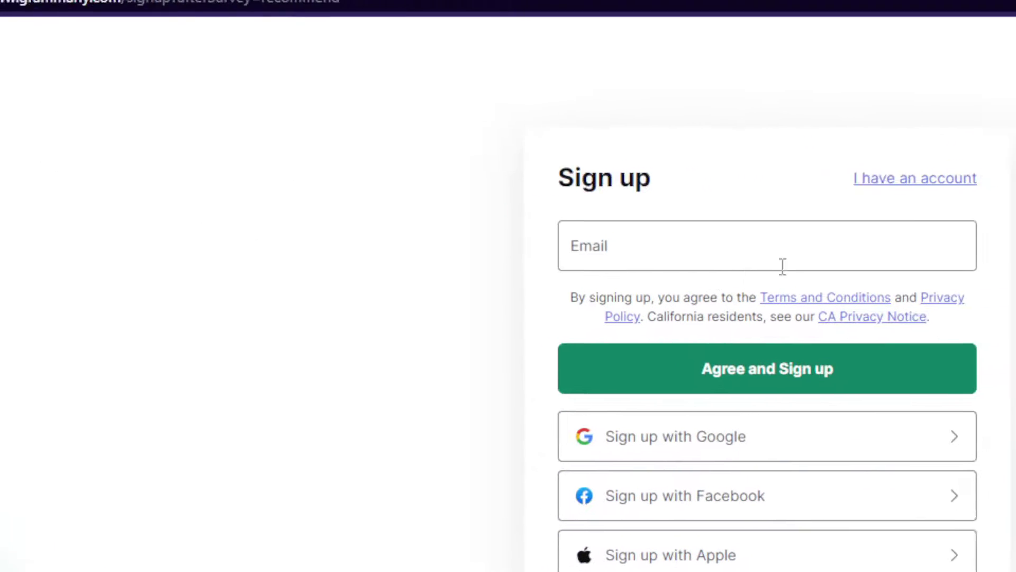
click(895, 180)
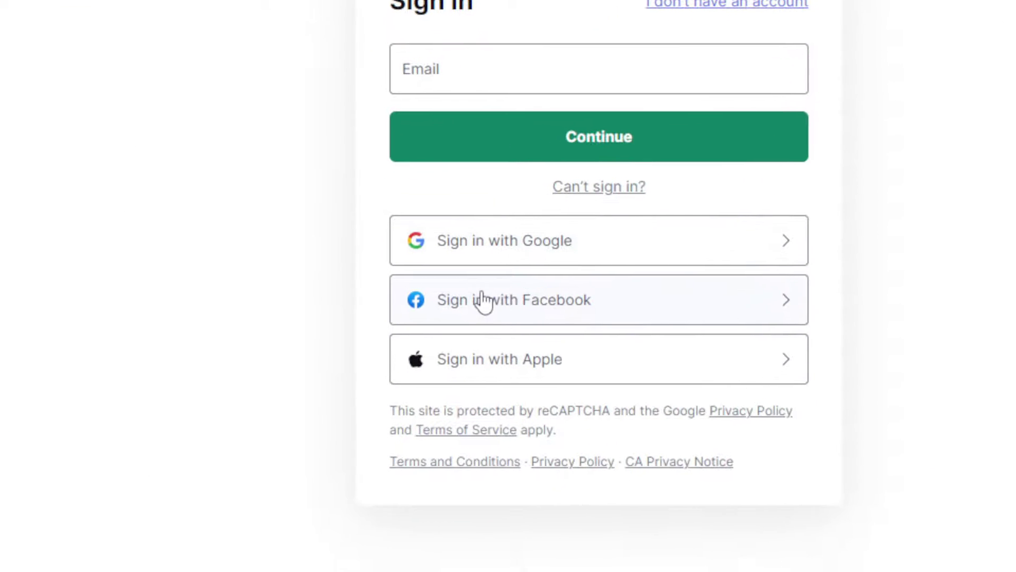
click(11, 25)
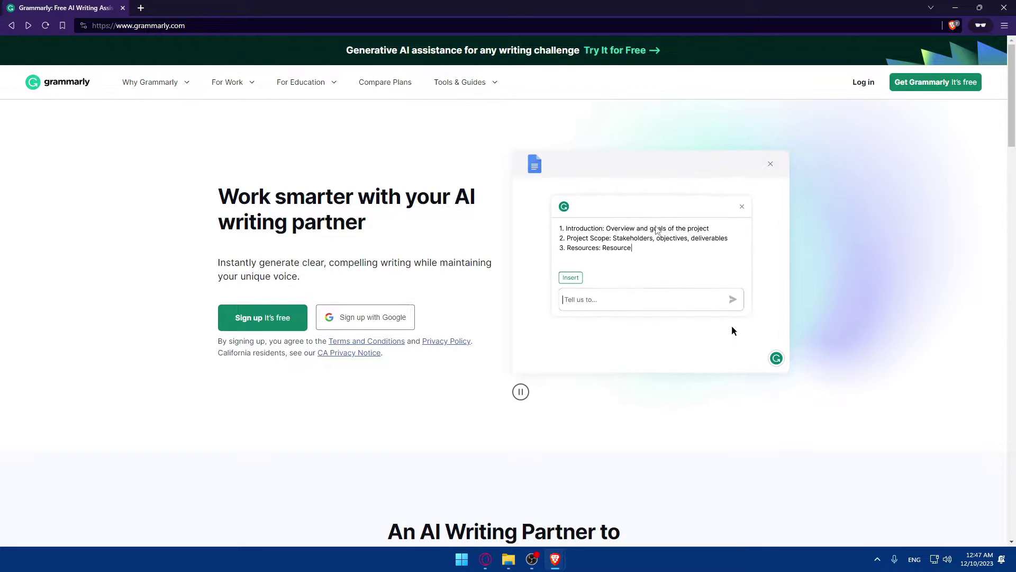
Examine the Grammarly home page, including the supported apps under Works Where You Do and the Beyond Grammar and Spelling demo.
scroll(658, 230, down, 5)
scroll(658, 231, down, 8)
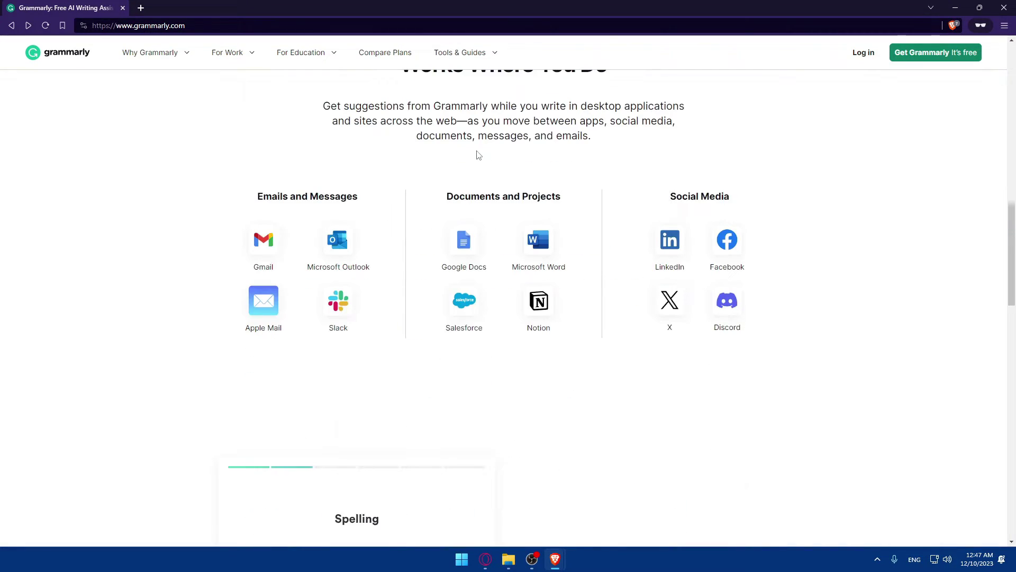
scroll(476, 156, up, 7)
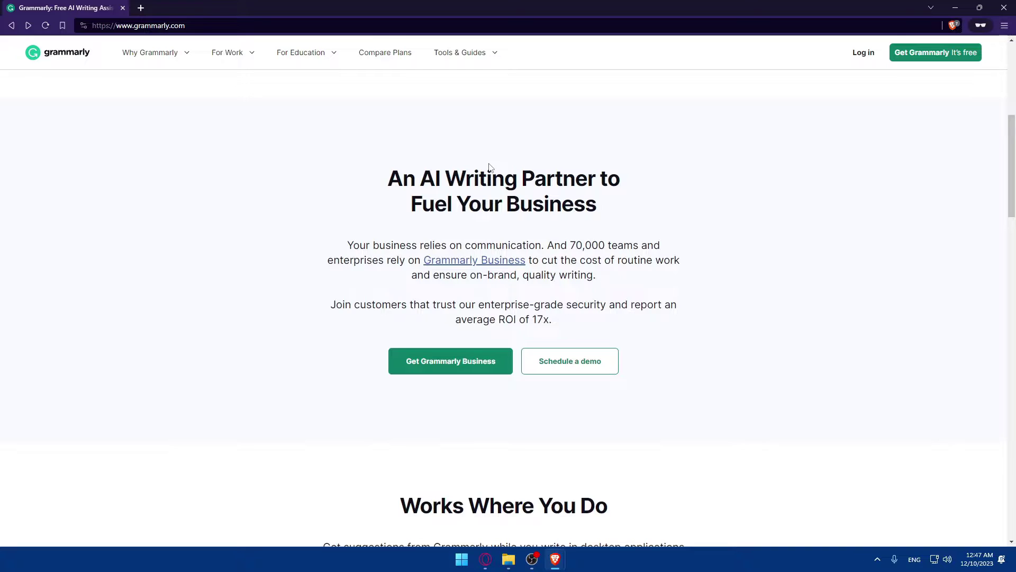
scroll(491, 168, down, 5)
scroll(476, 168, down, 3)
scroll(456, 164, up, 2)
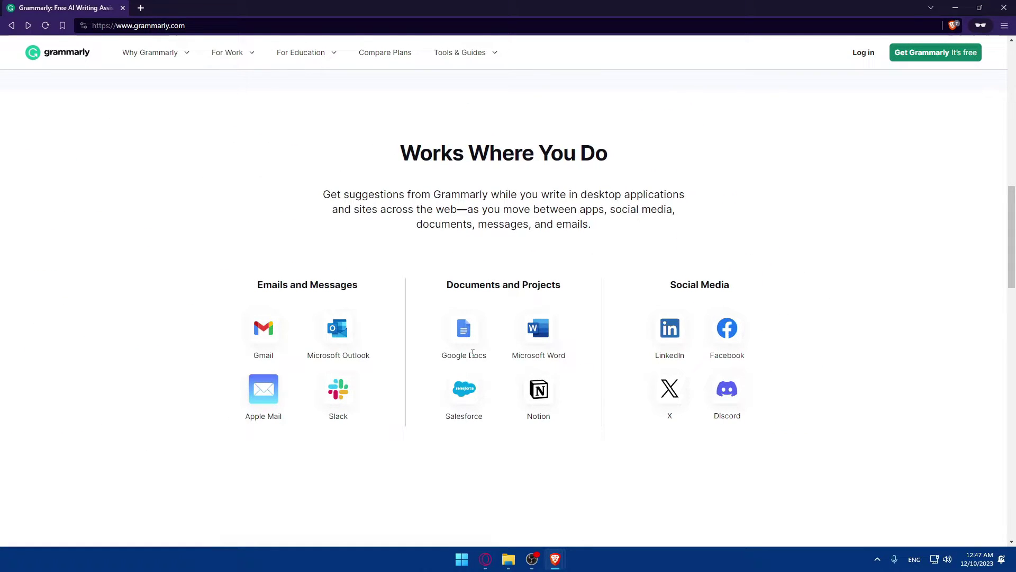
scroll(473, 354, down, 6)
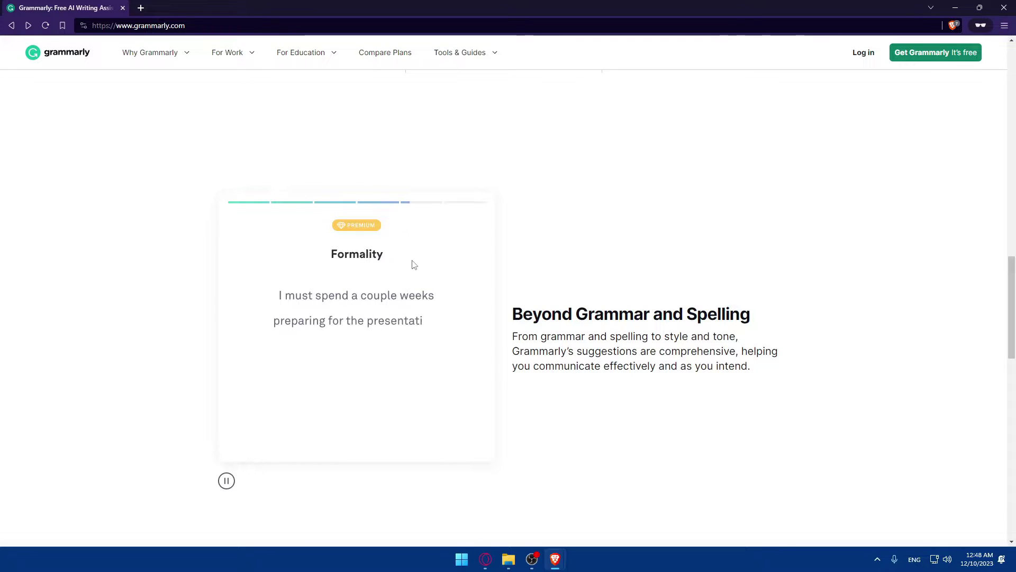
click(226, 481)
click(228, 481)
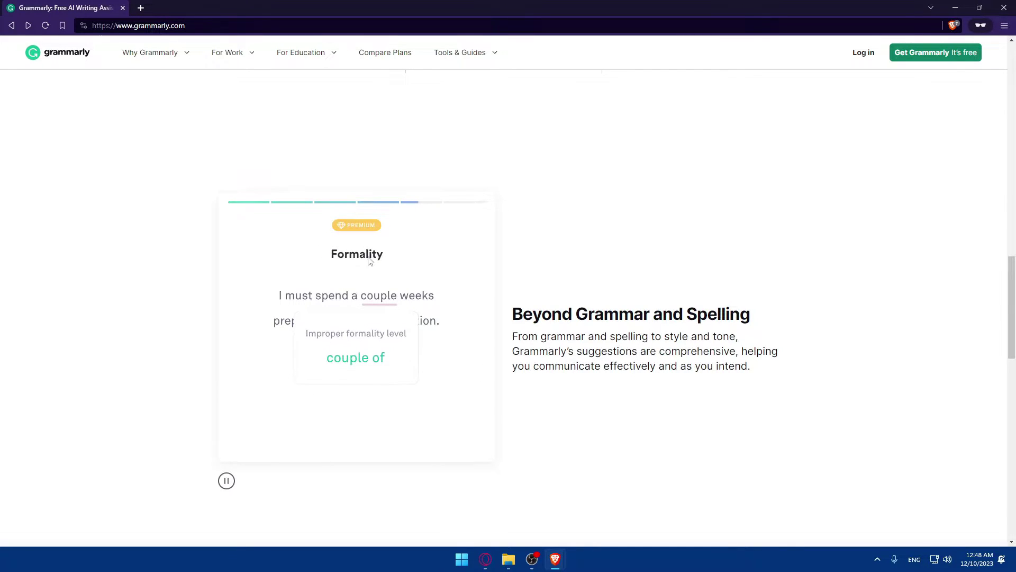
scroll(396, 254, down, 10)
scroll(423, 243, up, 12)
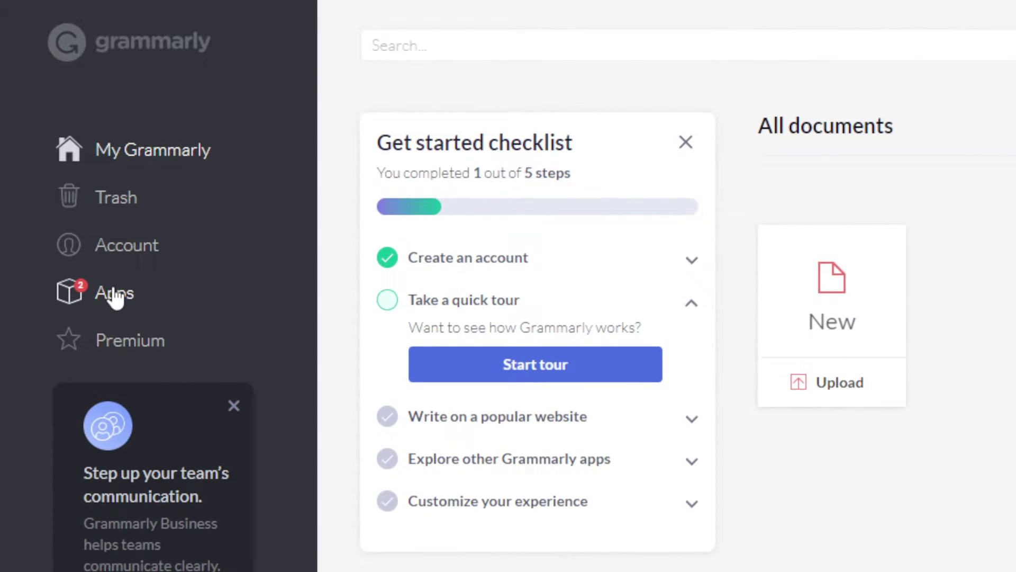
From the signed-in Grammarly account's apps list, open the Chrome extension's store page and look through its overview.
click(57, 196)
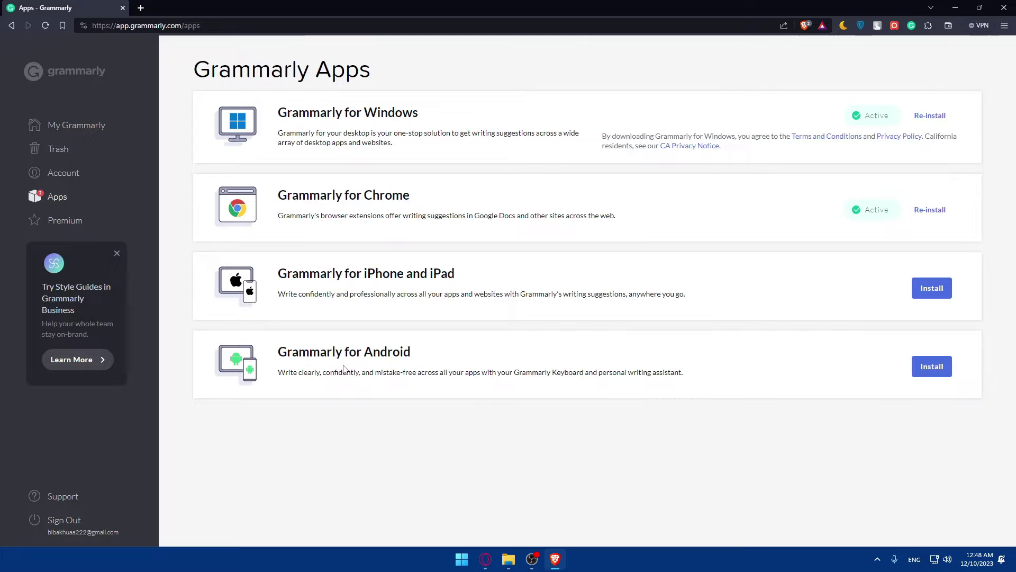
click(918, 211)
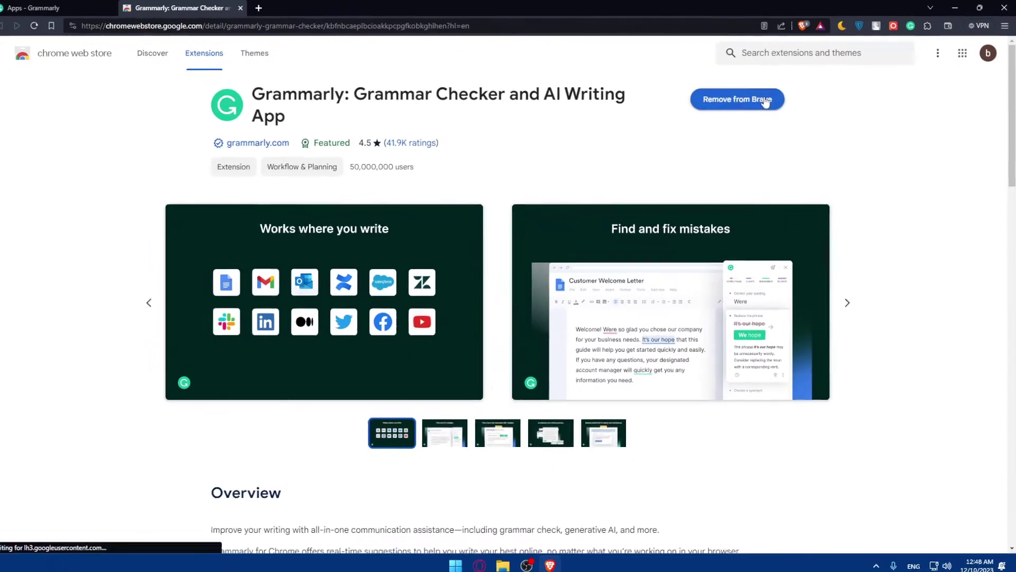
scroll(552, 143, down, 8)
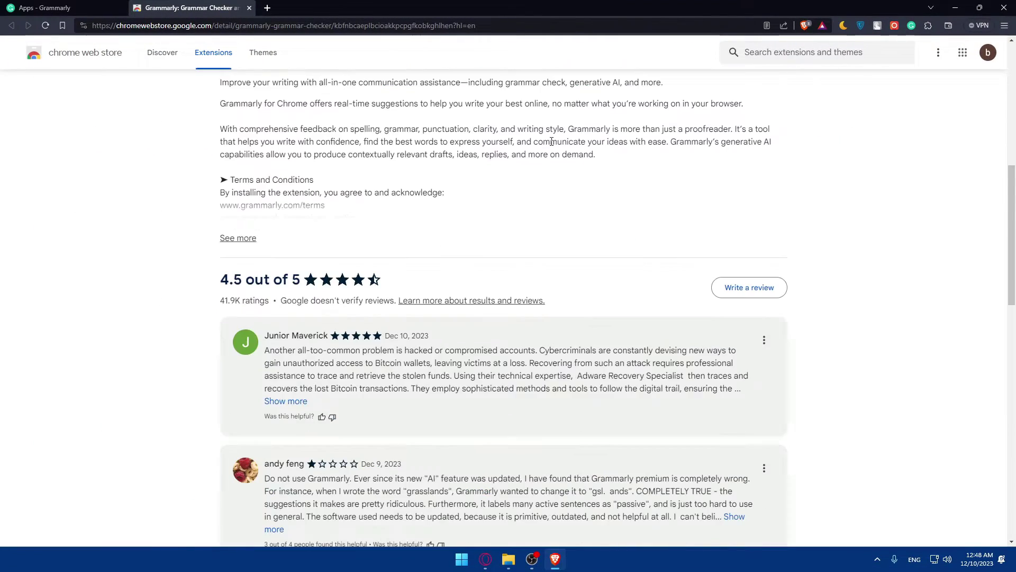
scroll(551, 143, down, 2)
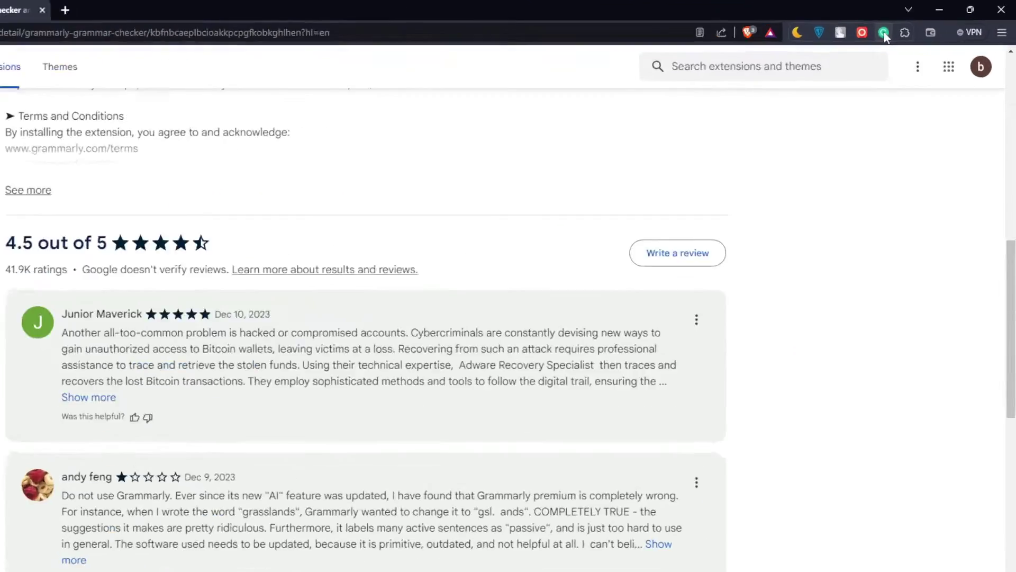
Review the Grammarly extension's quick settings and the English variants offered for the writing language.
click(884, 32)
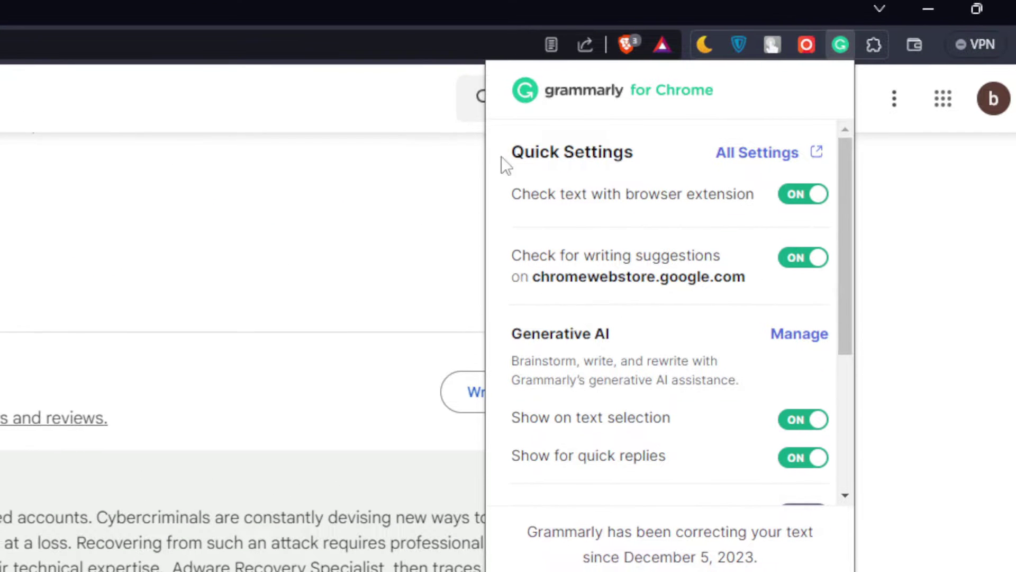
scroll(569, 288, down, 5)
scroll(569, 288, up, 5)
scroll(572, 287, down, 5)
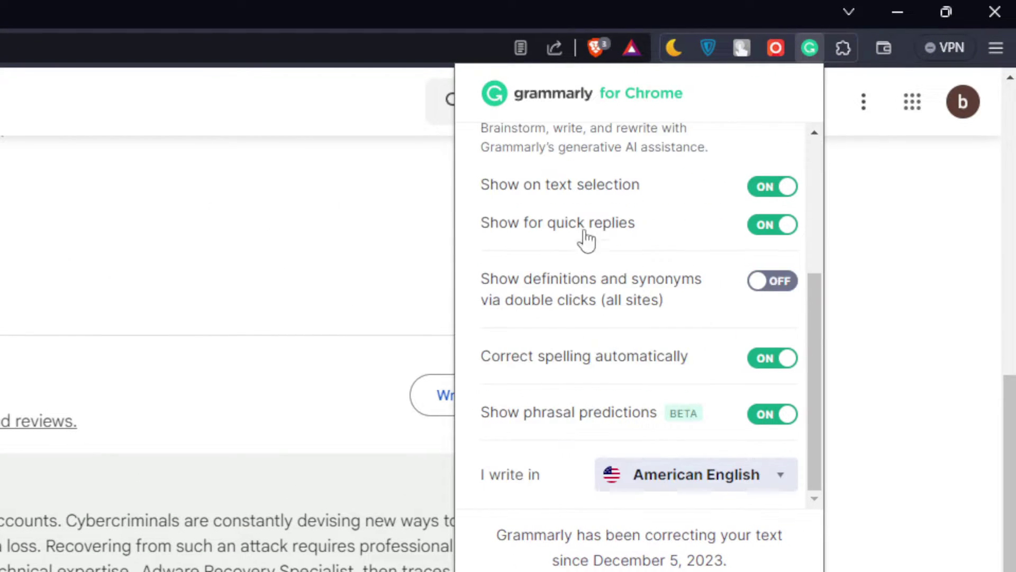
click(651, 475)
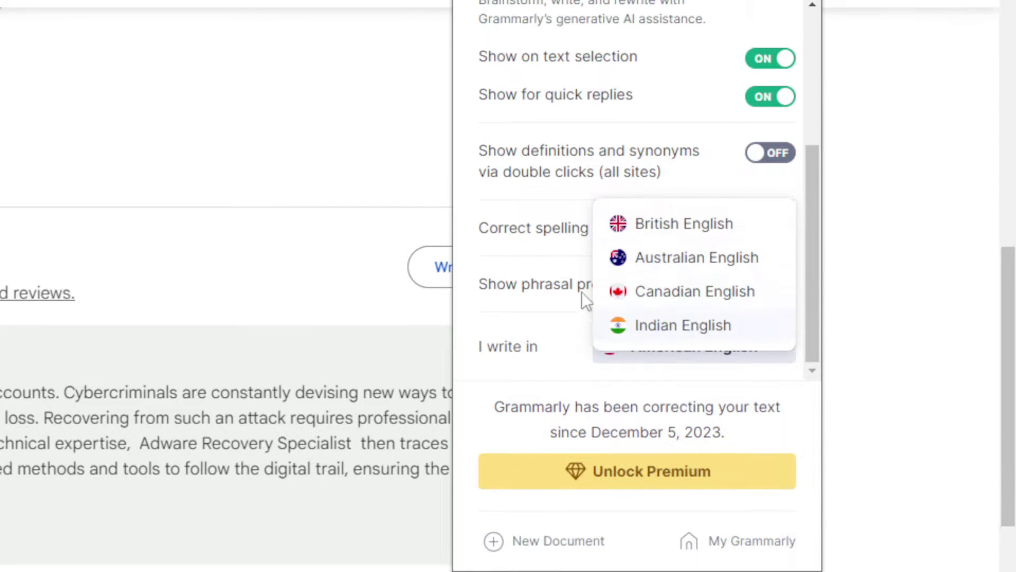
click(601, 331)
click(640, 326)
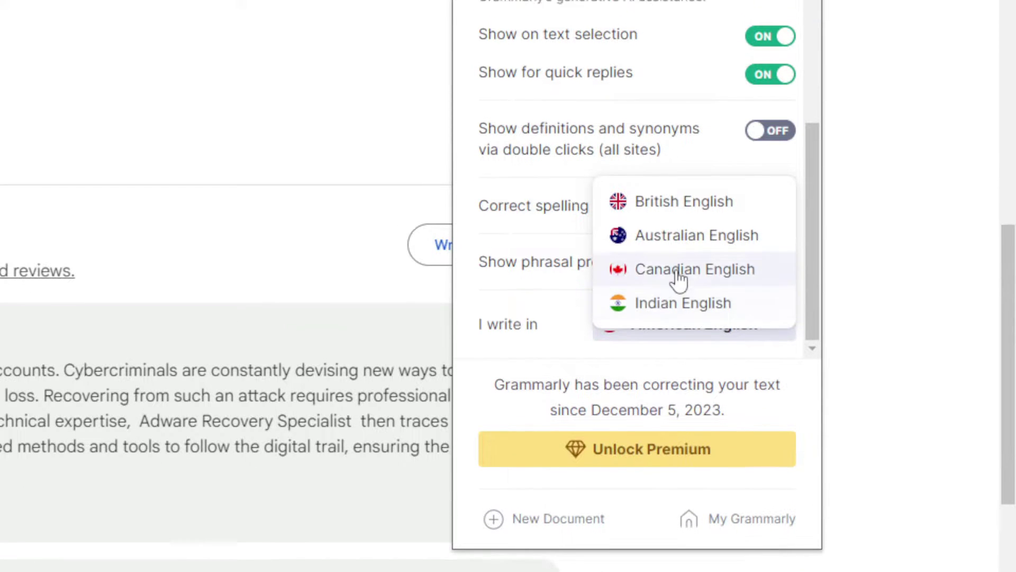
click(606, 238)
click(885, 229)
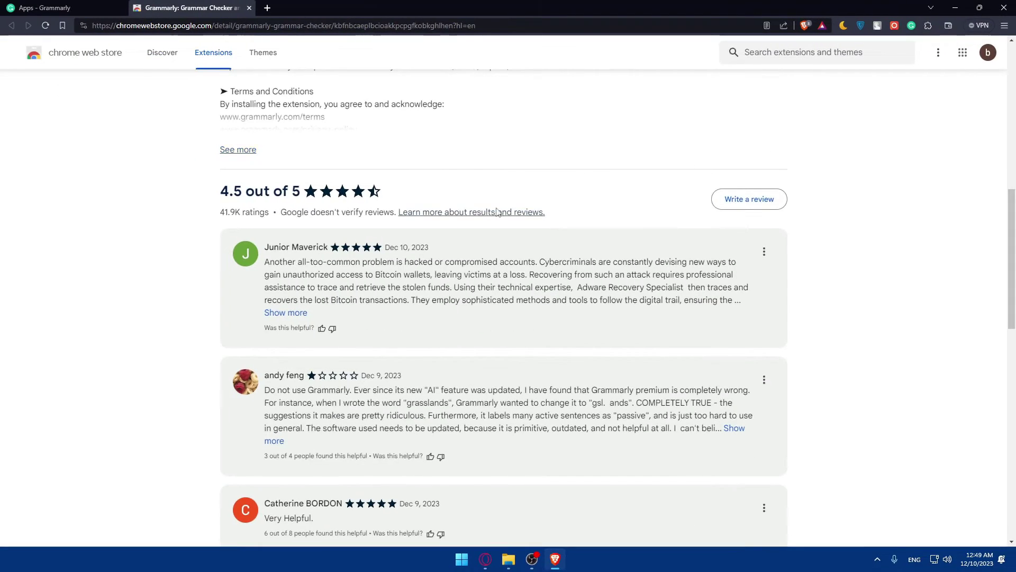
Look through the Grammarly extension's user reviews and close the web store page.
scroll(428, 234, down, 5)
scroll(427, 234, down, 3)
scroll(426, 234, up, 20)
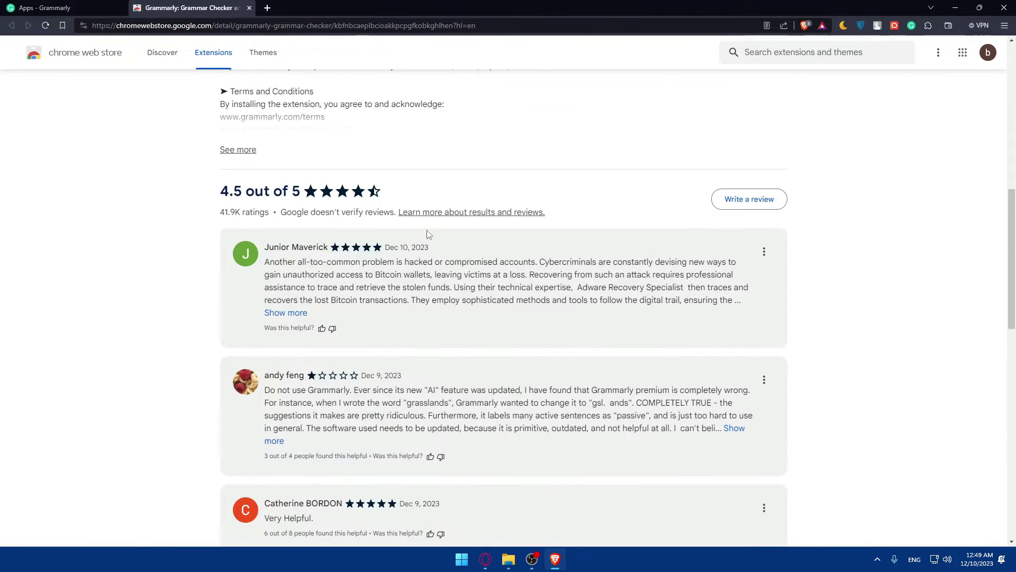
click(249, 8)
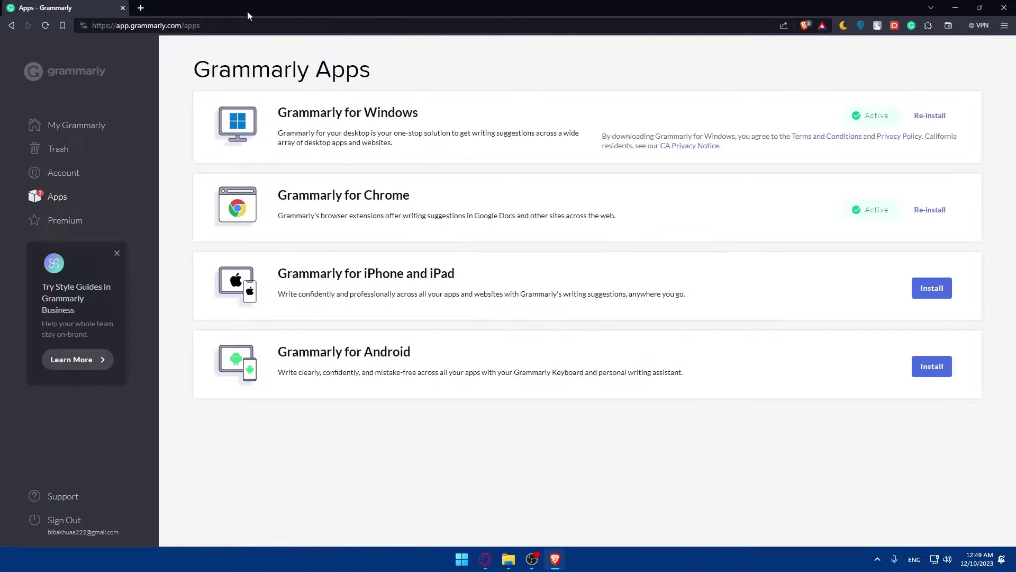
Start re-downloading the Grammarly for Windows installer and cancel saving it.
click(913, 122)
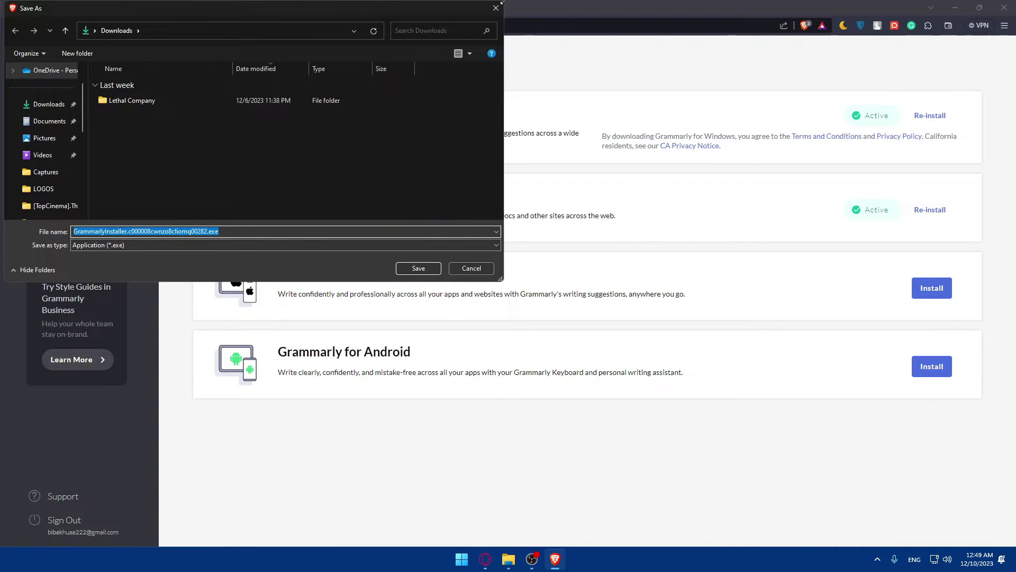
click(496, 8)
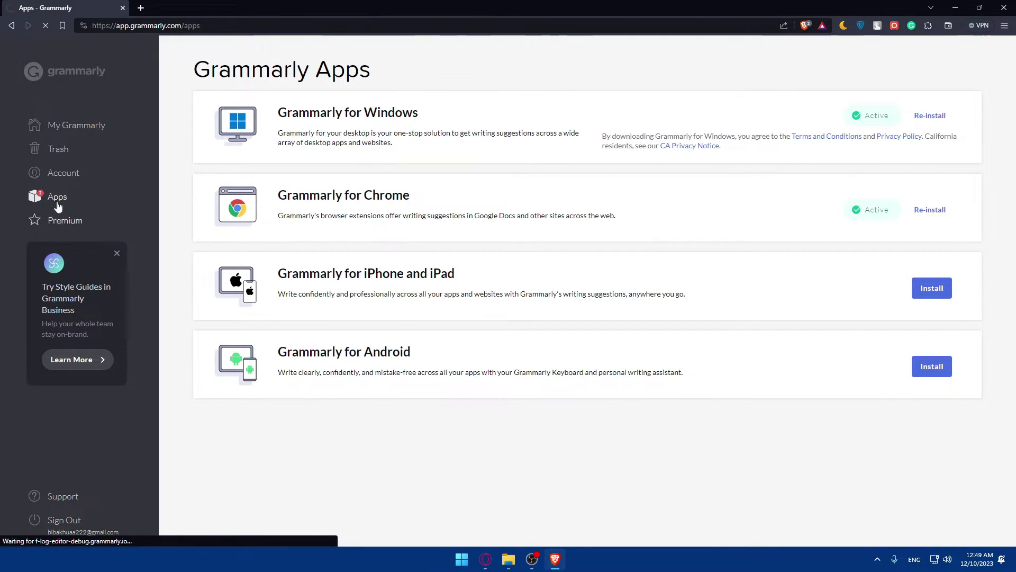
Compare the Free, Premium and Business plans, view the Premium upgrade's billing options, and return to the plans comparison.
click(65, 224)
scroll(477, 299, down, 3)
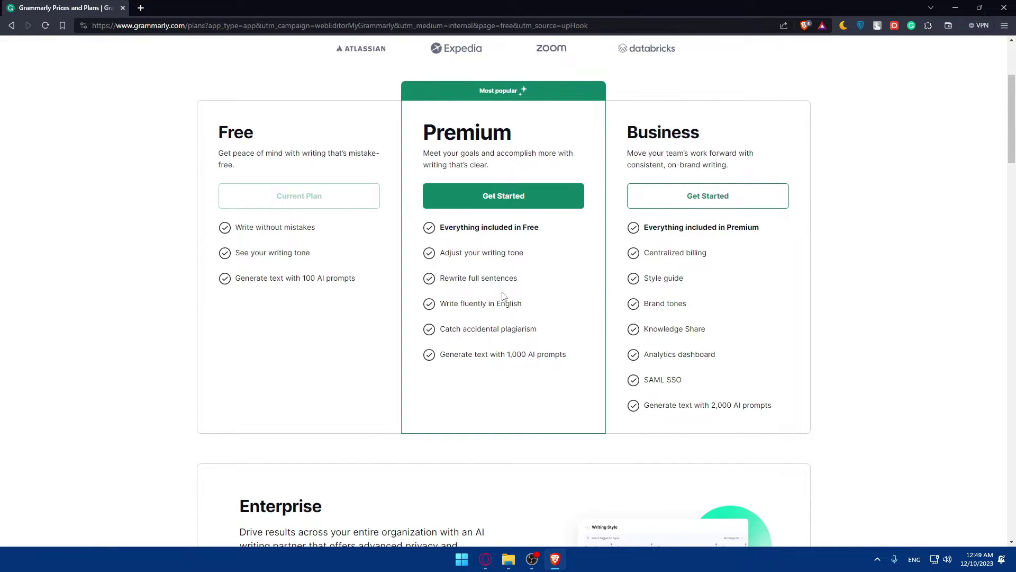
click(507, 195)
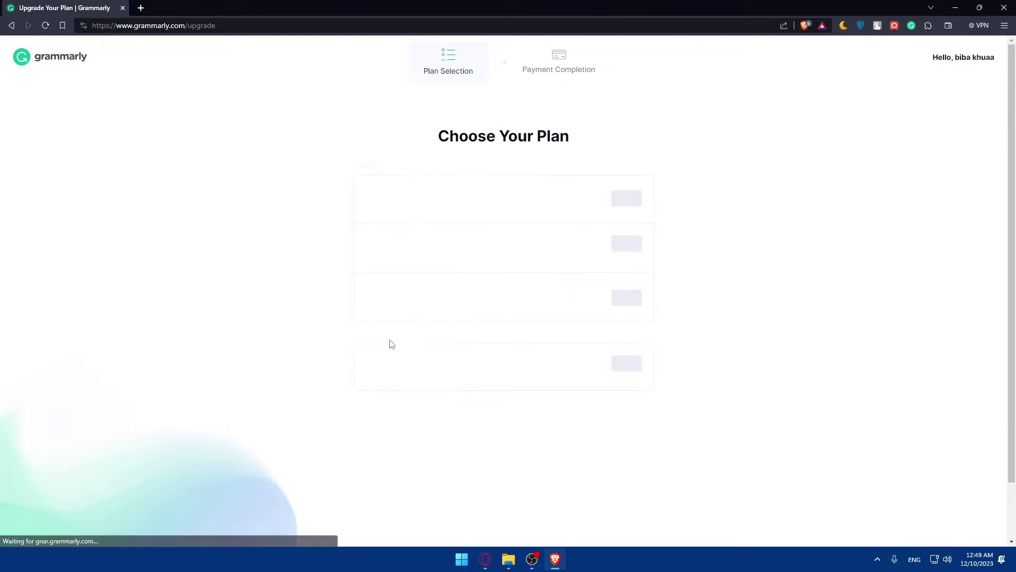
mouse_move(456, 386)
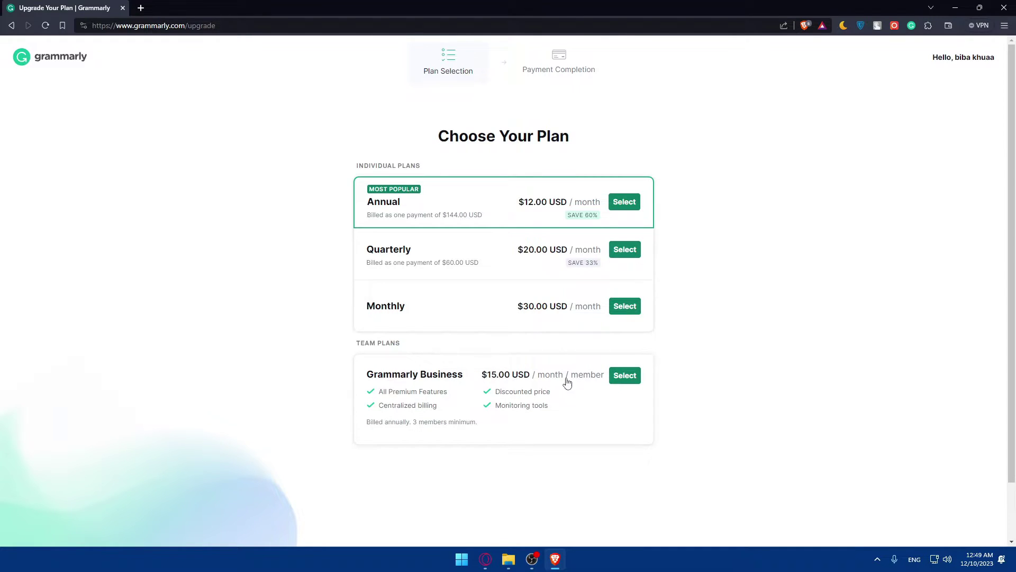
click(11, 28)
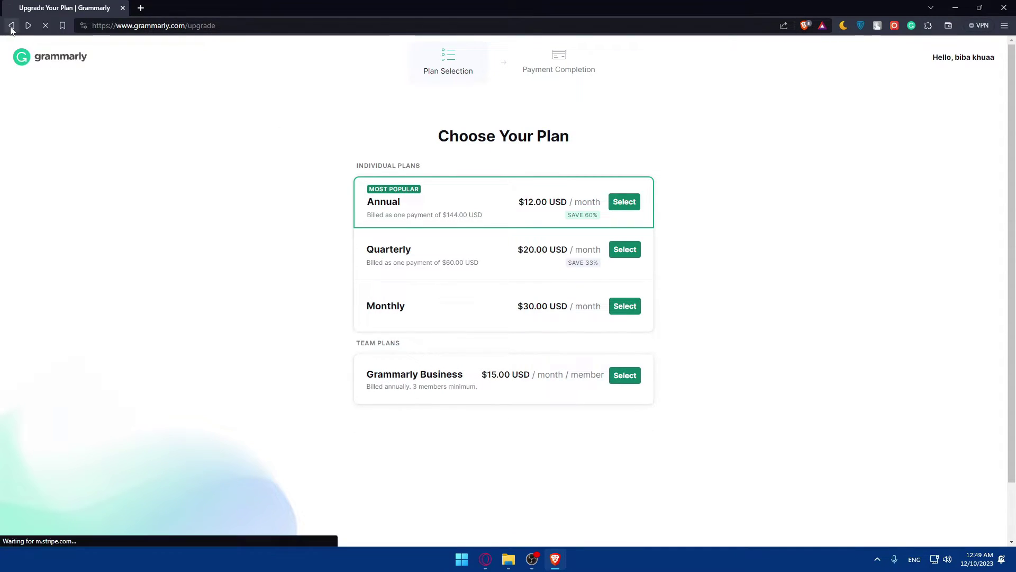
click(912, 27)
click(293, 77)
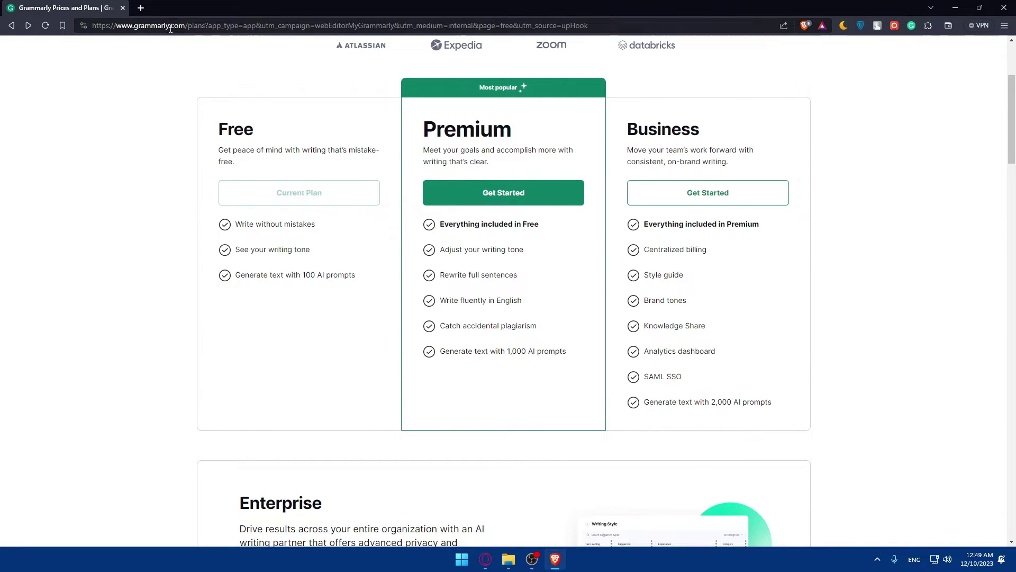
Find and launch the Grammarly desktop app from the system search.
key(super)
text(grammarly)
key(Escape)
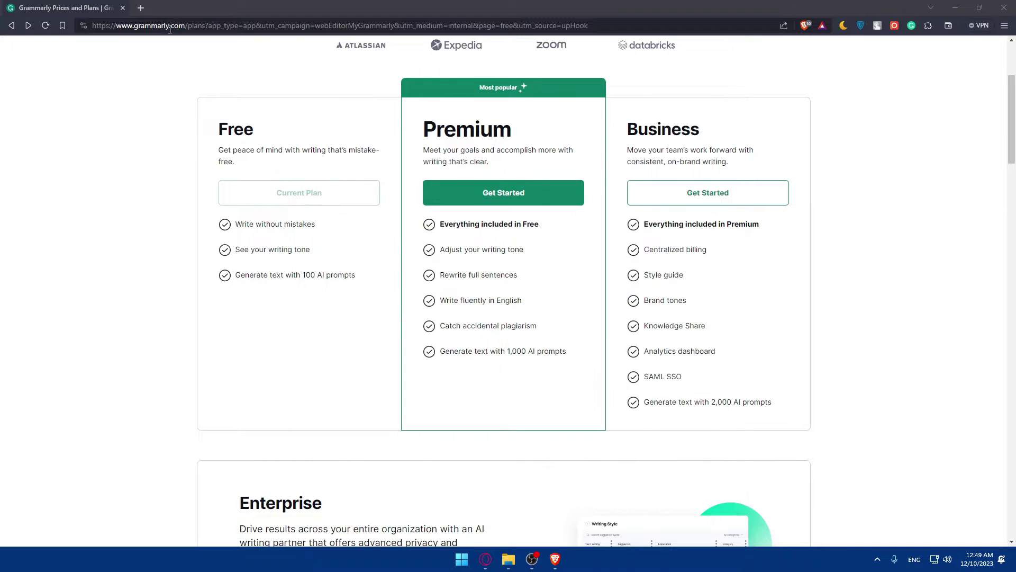
Search the web for powerpoint in a new browser tab and bring up Microsoft's PowerPoint page.
click(147, 7)
text(po)
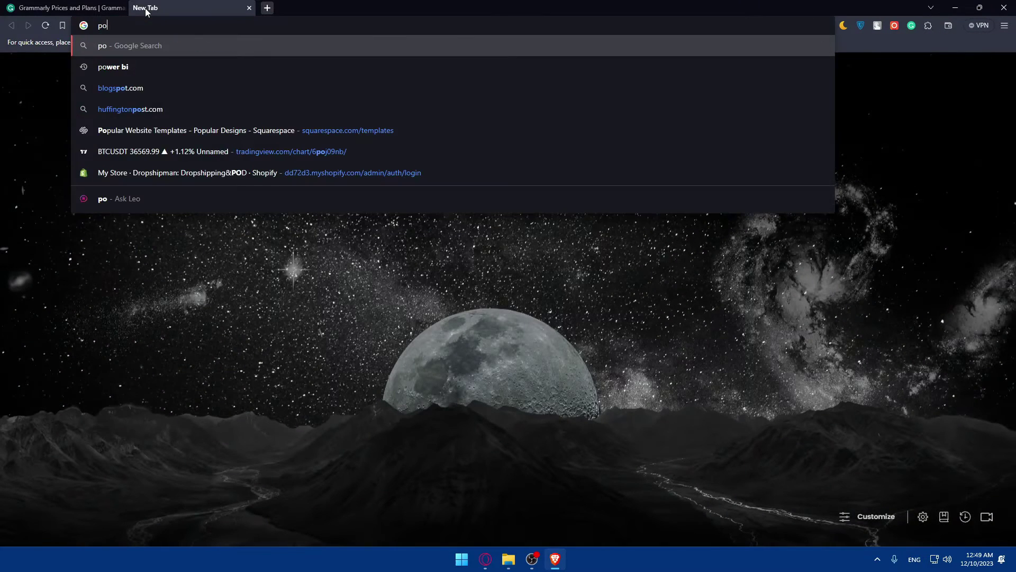
text(werpoint)
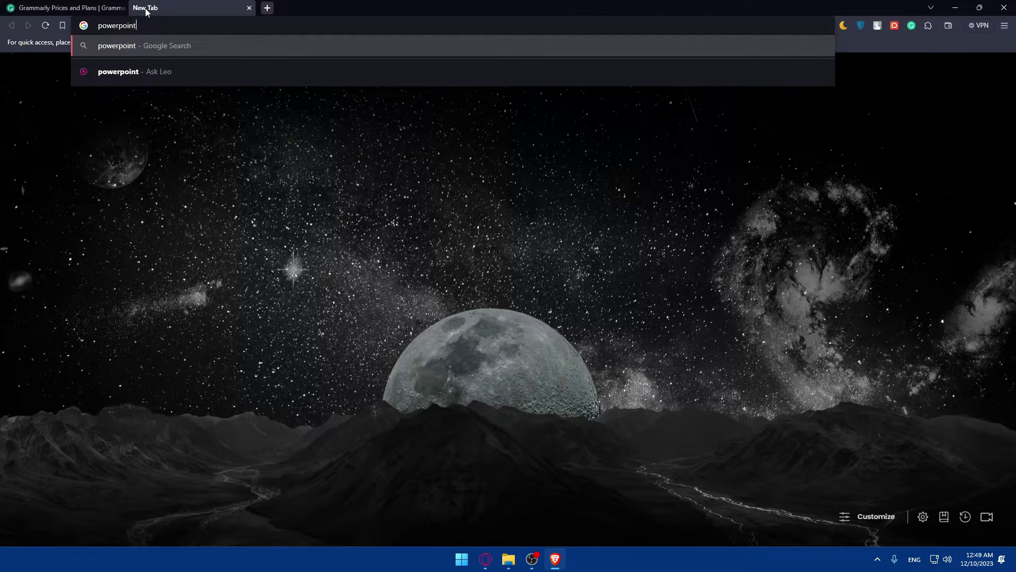
key(Return)
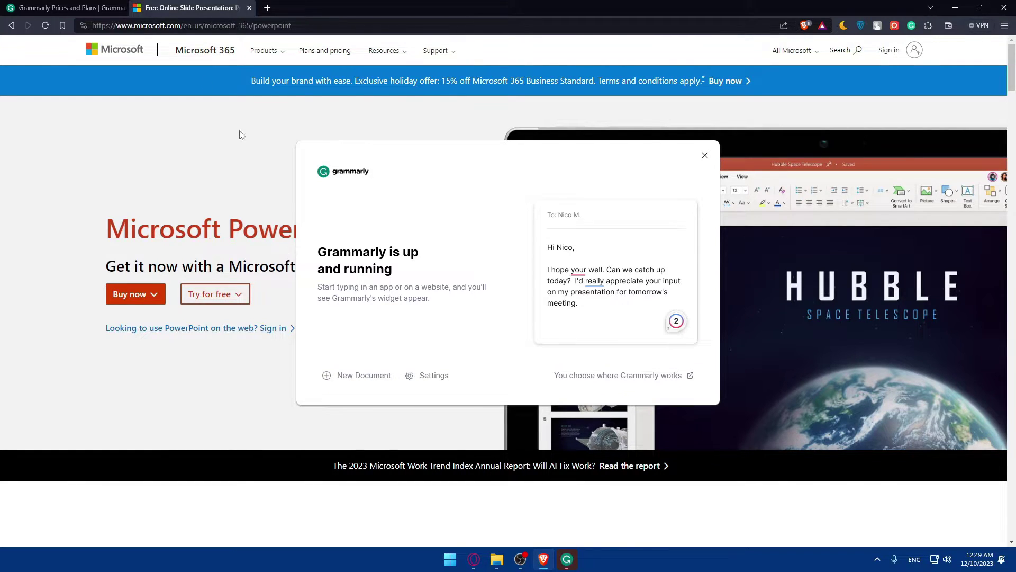
Review the Customization, Account and Block List settings of the Grammarly desktop app and close its windows.
key(ctrl+shift+Tab)
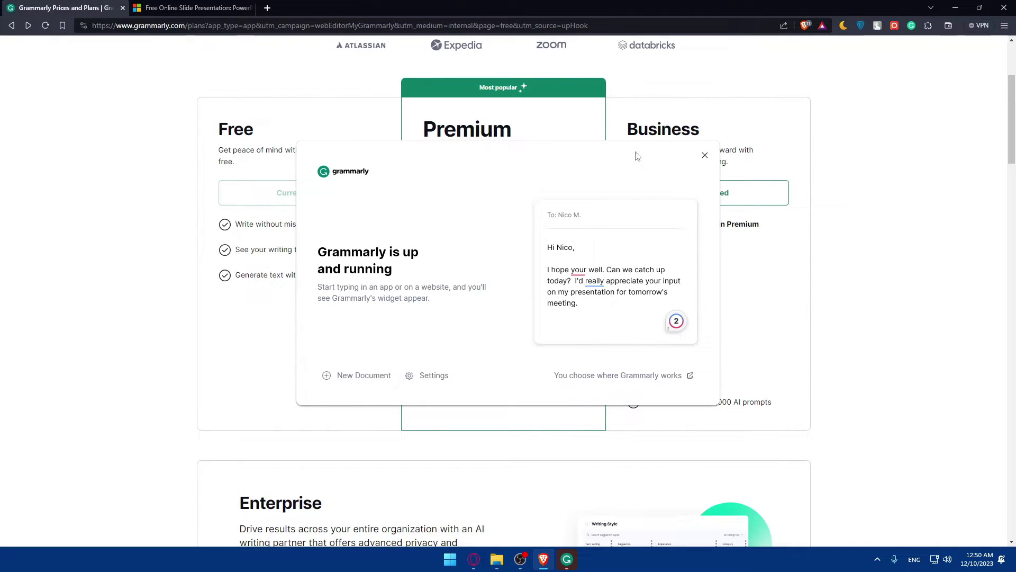
click(432, 375)
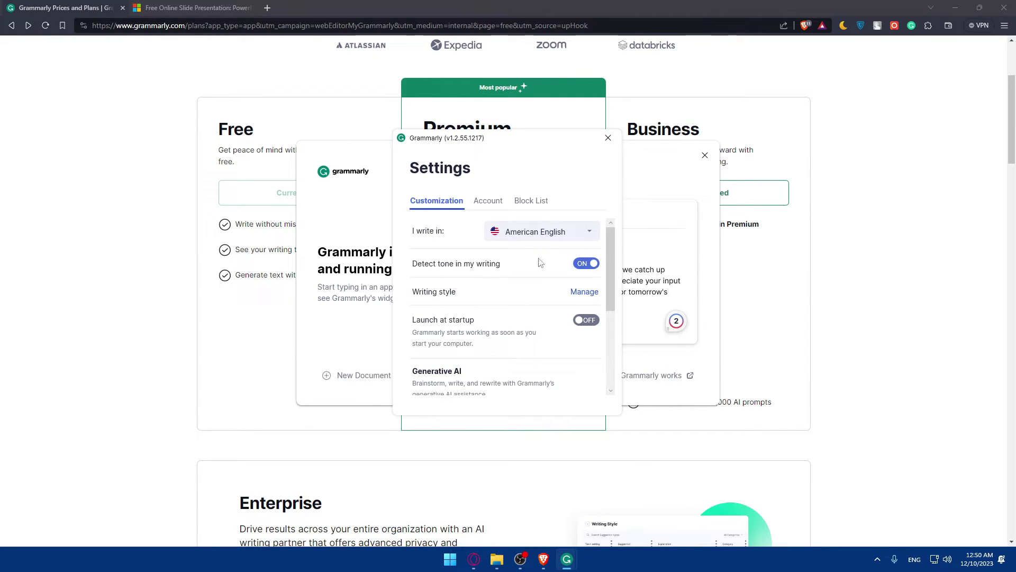
scroll(493, 258, down, 5)
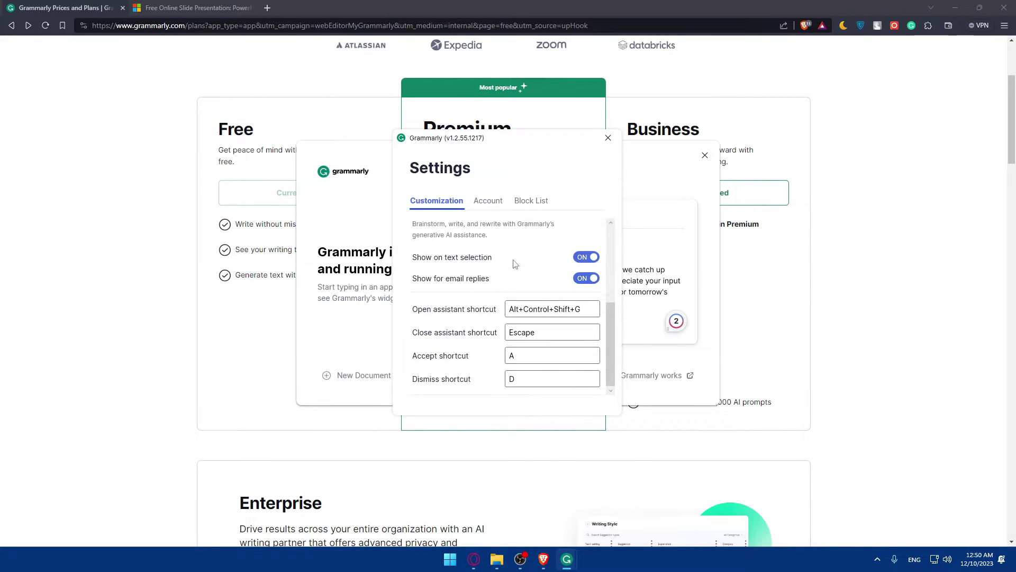
scroll(514, 263, up, 5)
scroll(503, 281, down, 5)
scroll(503, 280, up, 5)
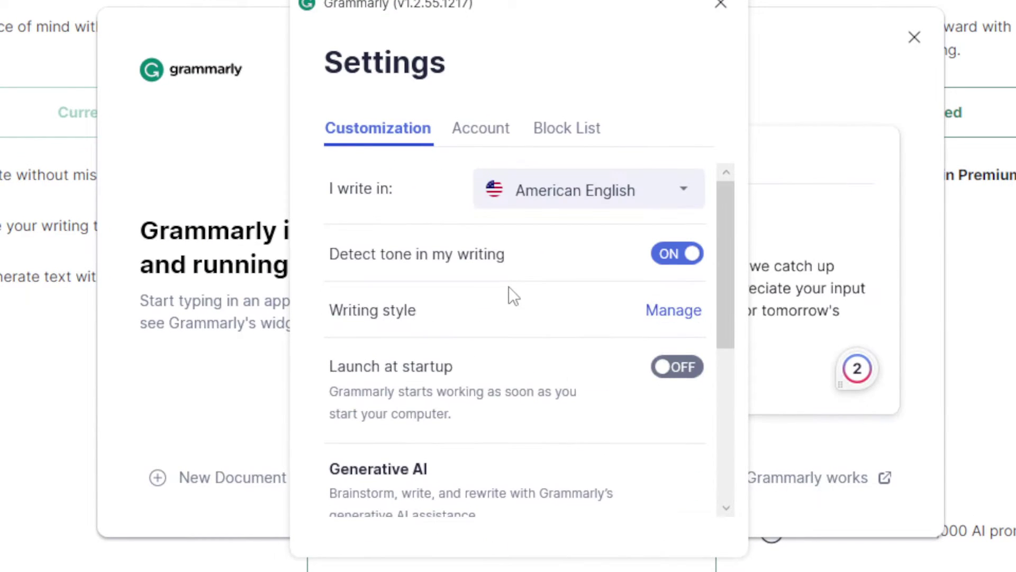
click(481, 128)
click(567, 128)
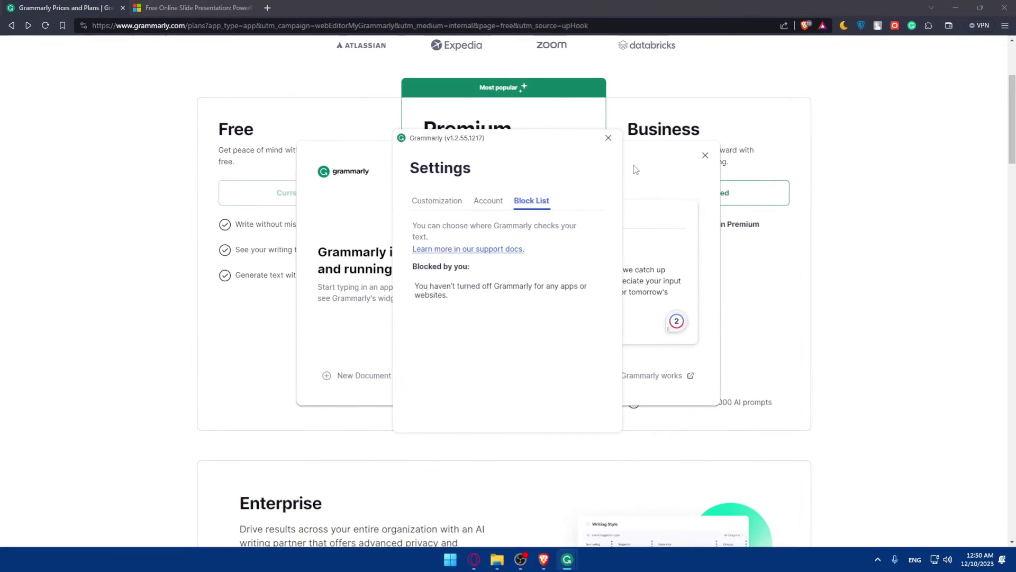
click(608, 138)
click(705, 155)
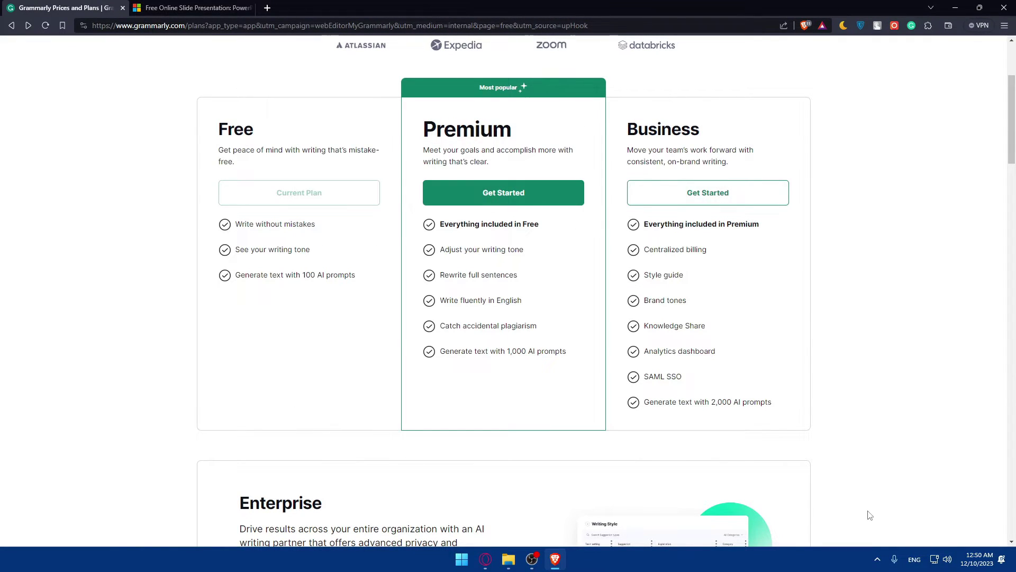
Check the options offered by the background Grammarly app in the system tray.
click(877, 559)
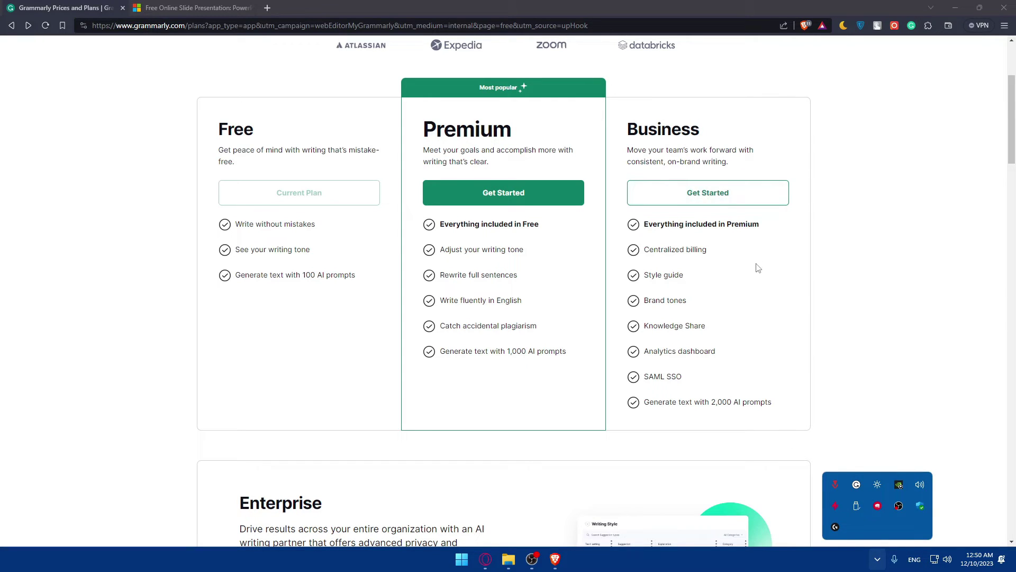
right_click(857, 484)
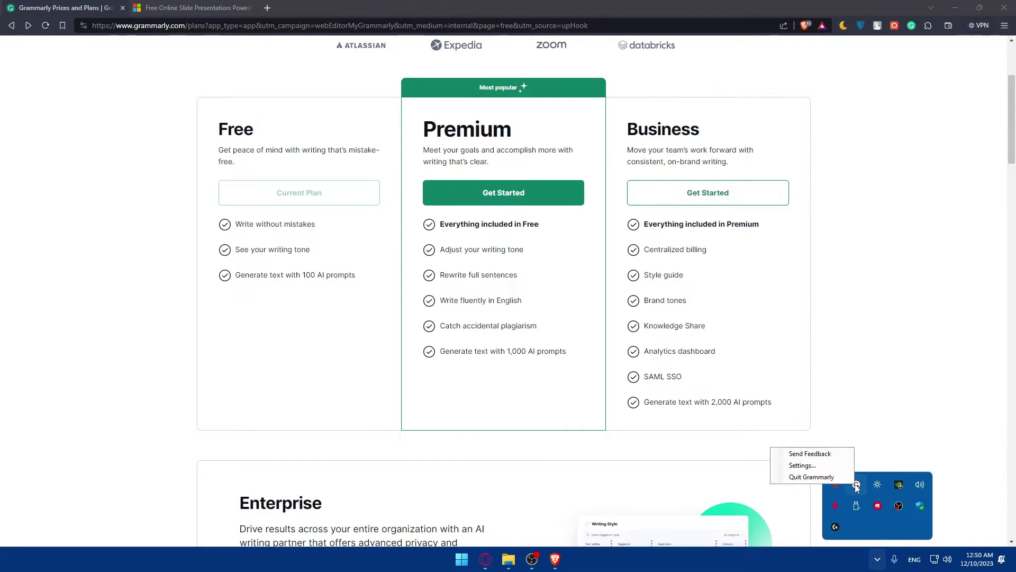
click(878, 370)
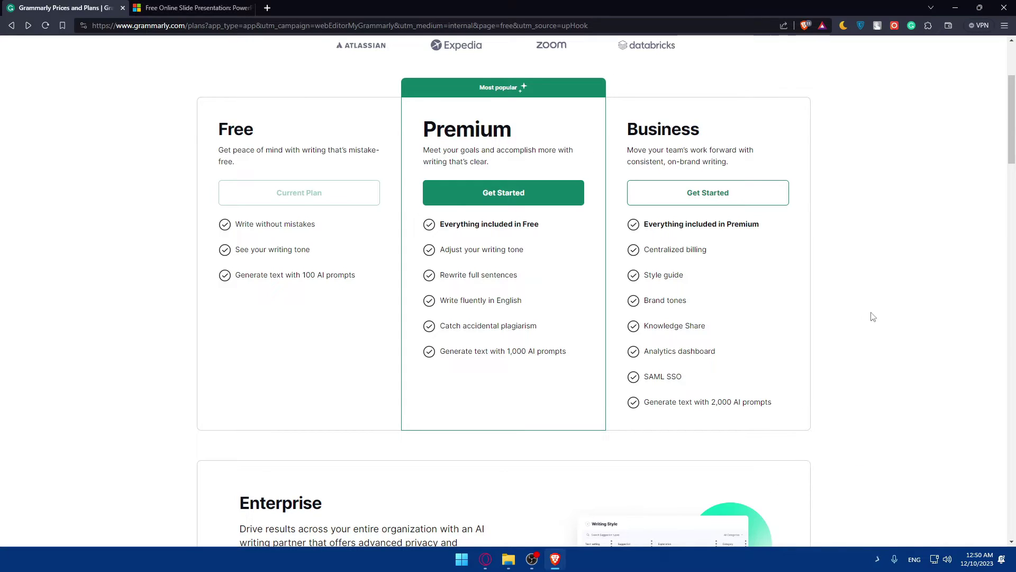
Return from the PowerPoint page to My Grammarly and create a new blank document.
click(194, 8)
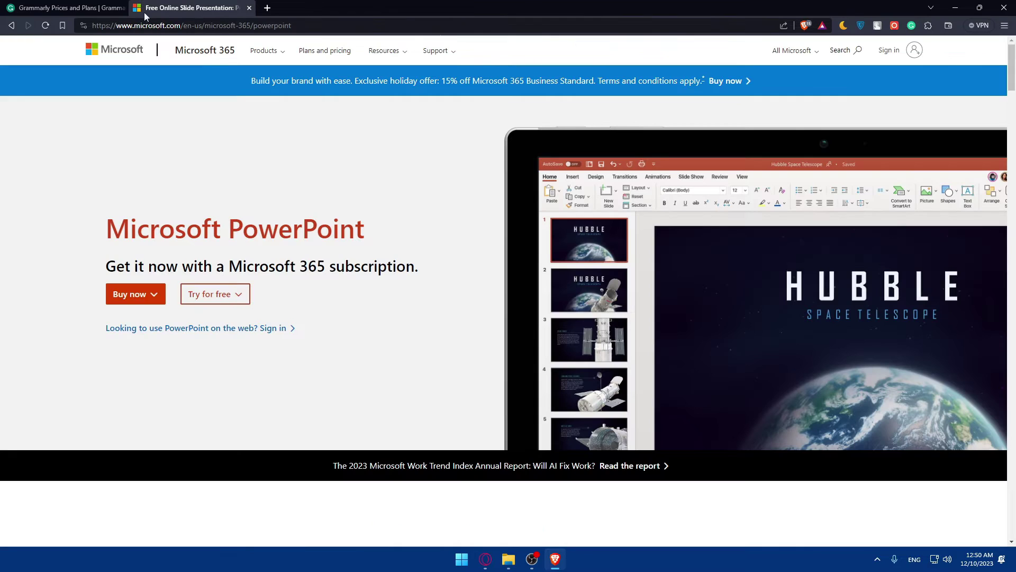
click(63, 8)
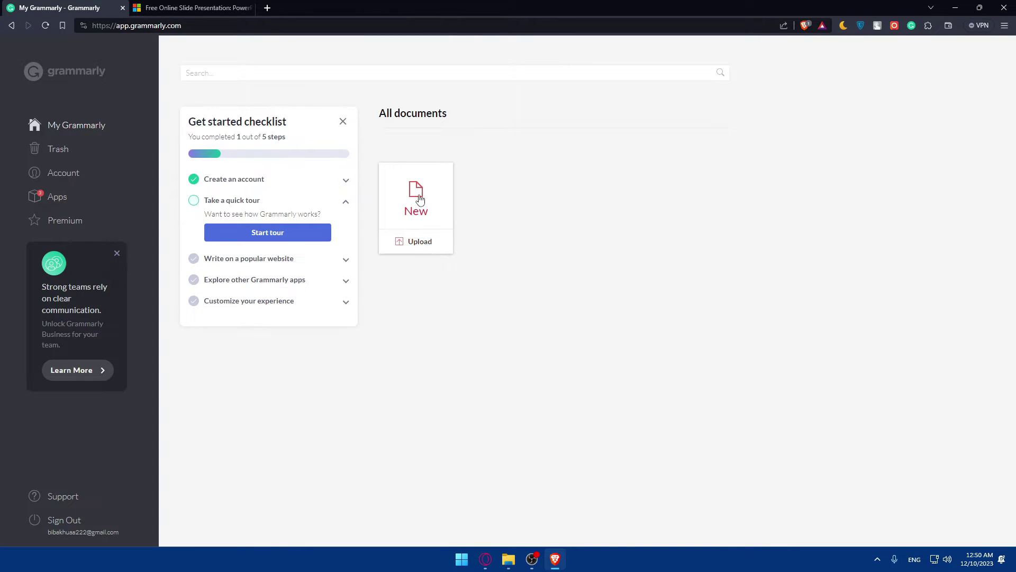
click(419, 200)
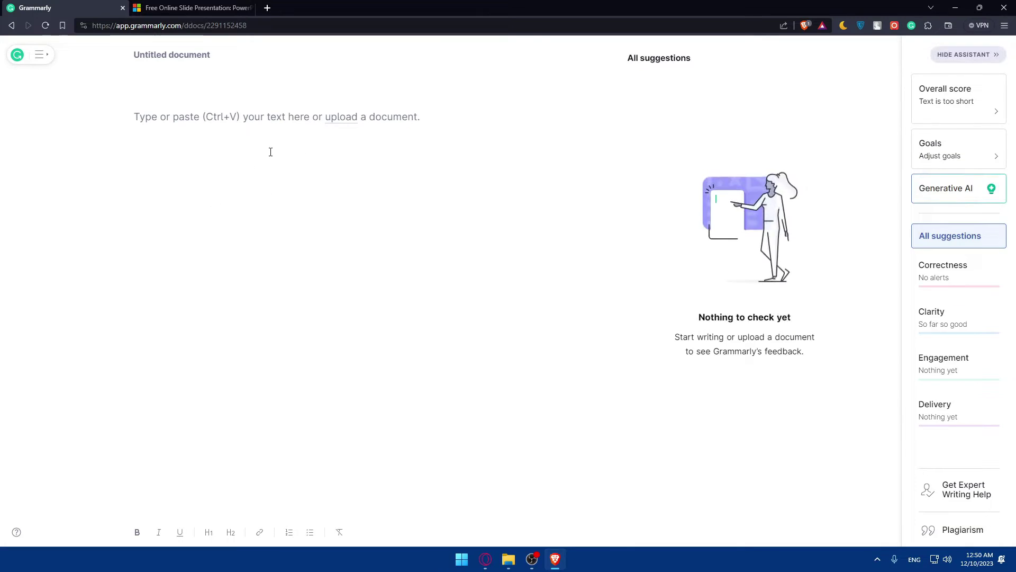
Ask Grammarly's generative AI "i will fill some slides with informations about nature give me what is gonna fit in 5 slides" and review its answer.
click(952, 197)
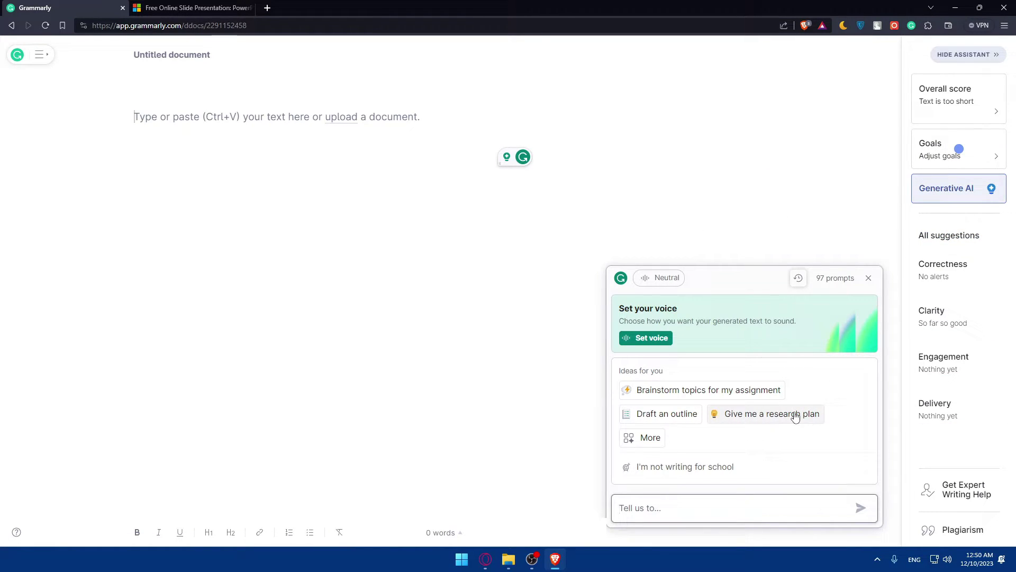
text(i will fill some)
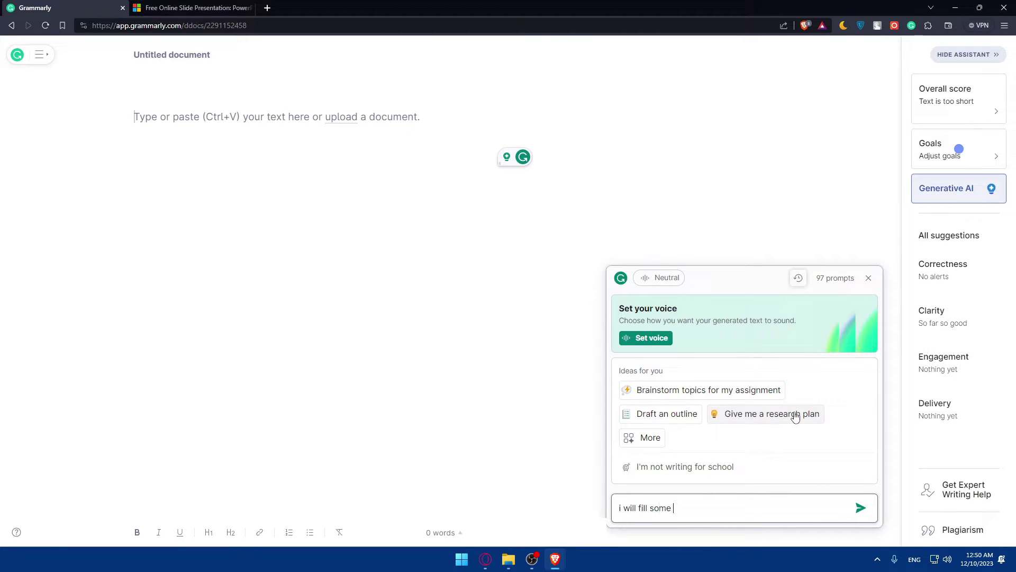
text( slides with informations ab)
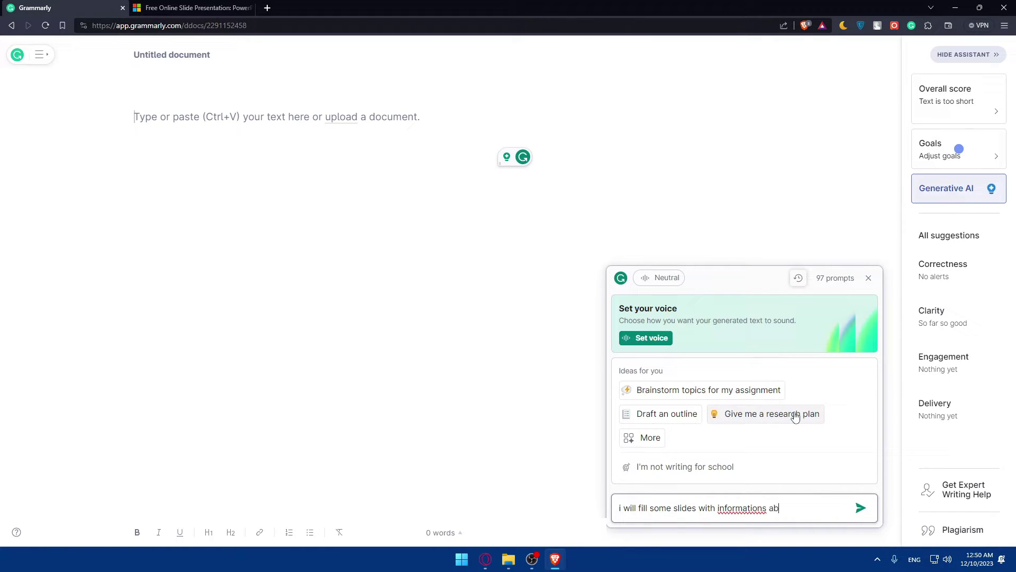
text(out nature give me what is )
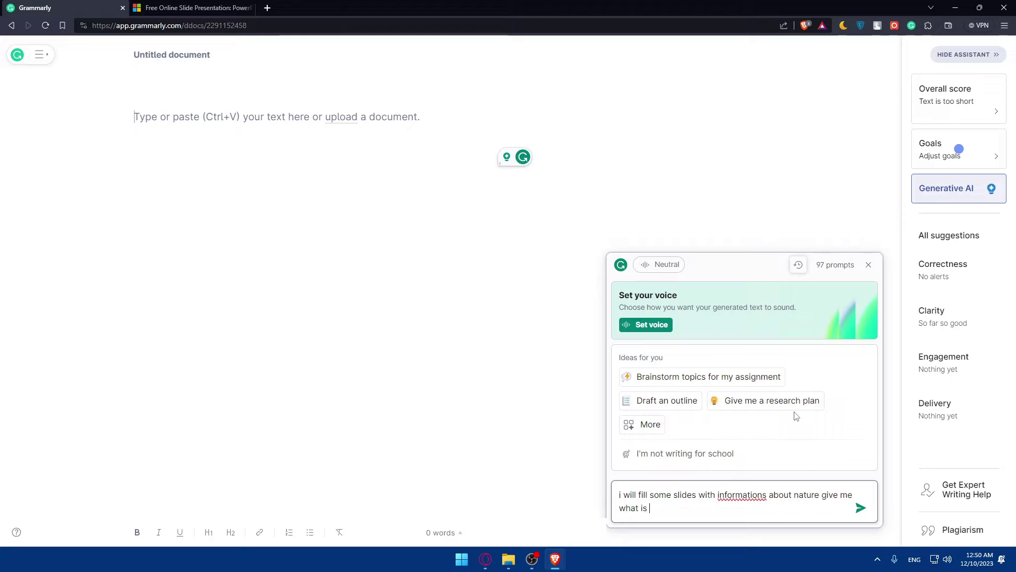
text(gonna fit in 5 slides)
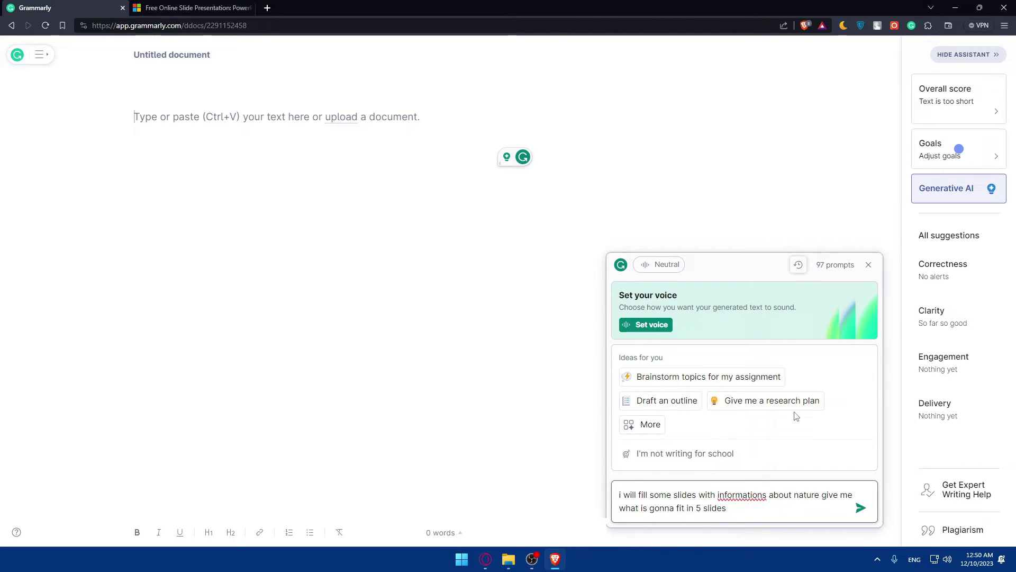
key(Return)
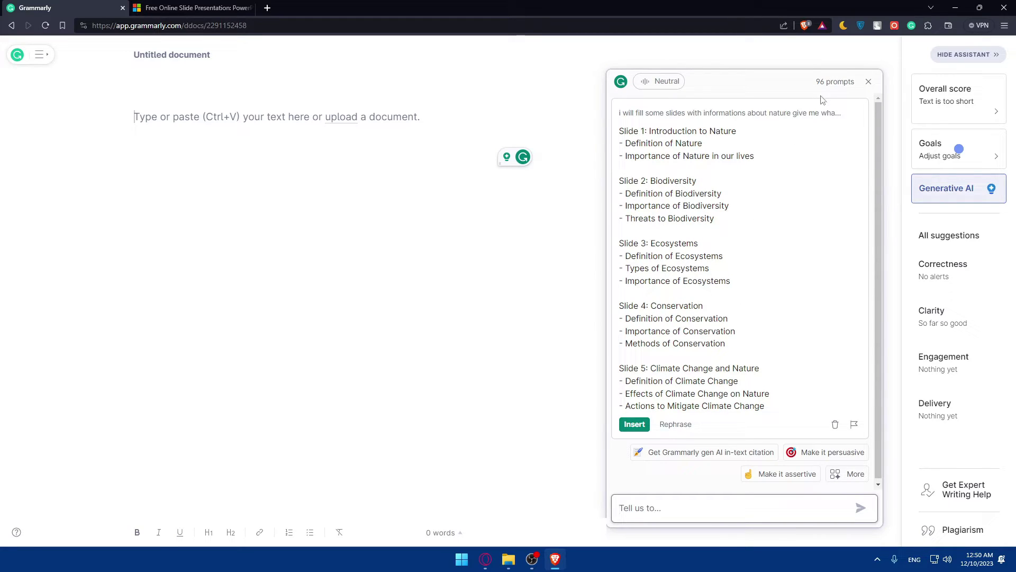
drag(620, 328, 765, 407)
click(549, 107)
View the Microsoft 365 free trial offer for home use and close both Microsoft pages.
click(177, 6)
click(212, 294)
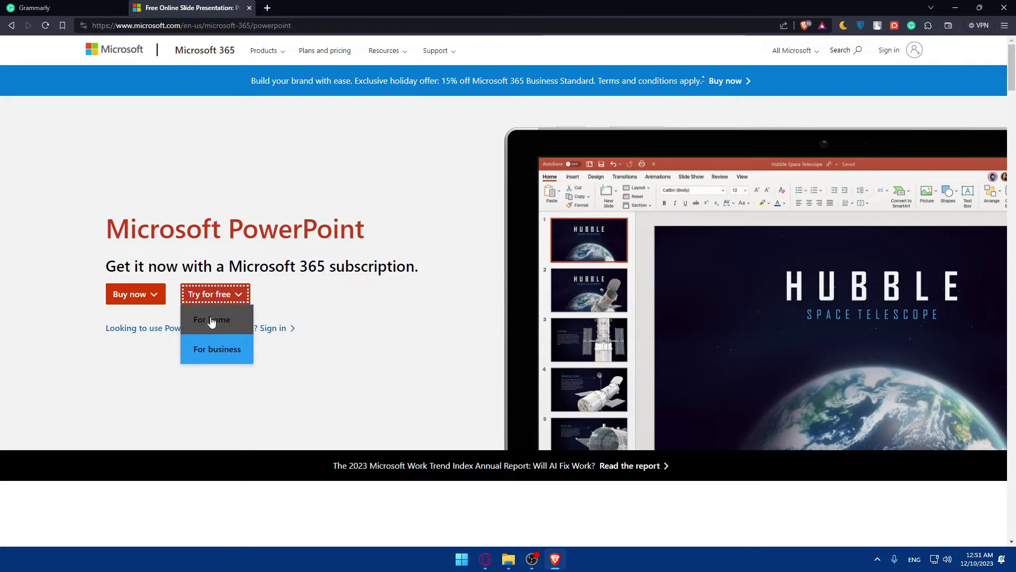
click(213, 320)
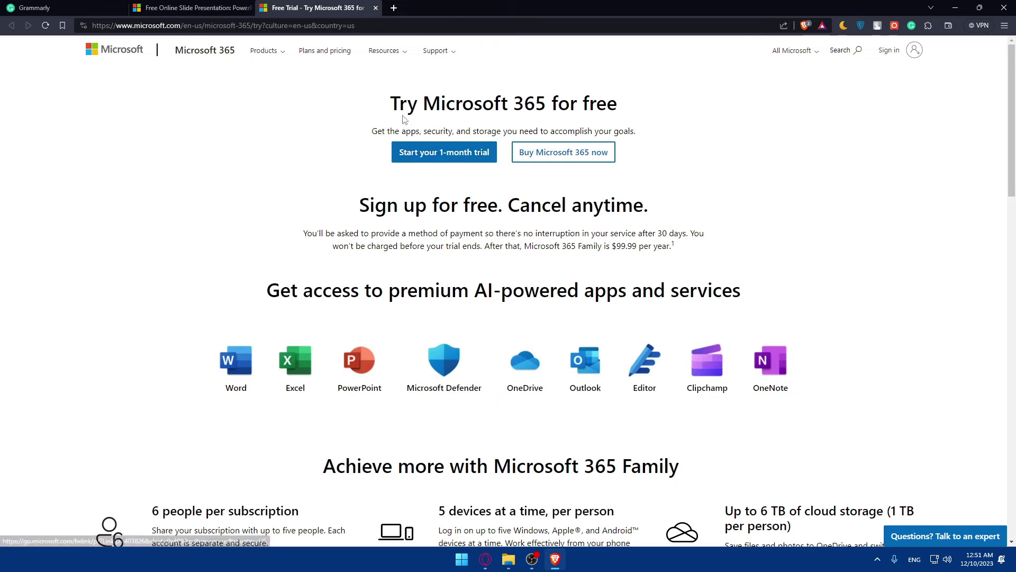
click(375, 7)
click(250, 8)
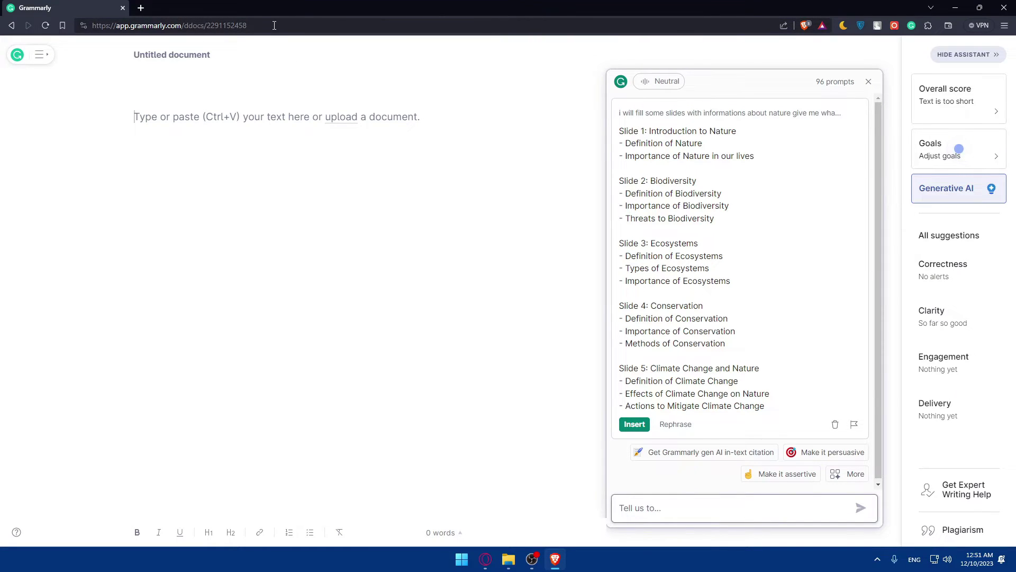
Switch to the PowerPoint desktop app with a blank presentation.
key(super)
text(powerpoint)
key(Return)
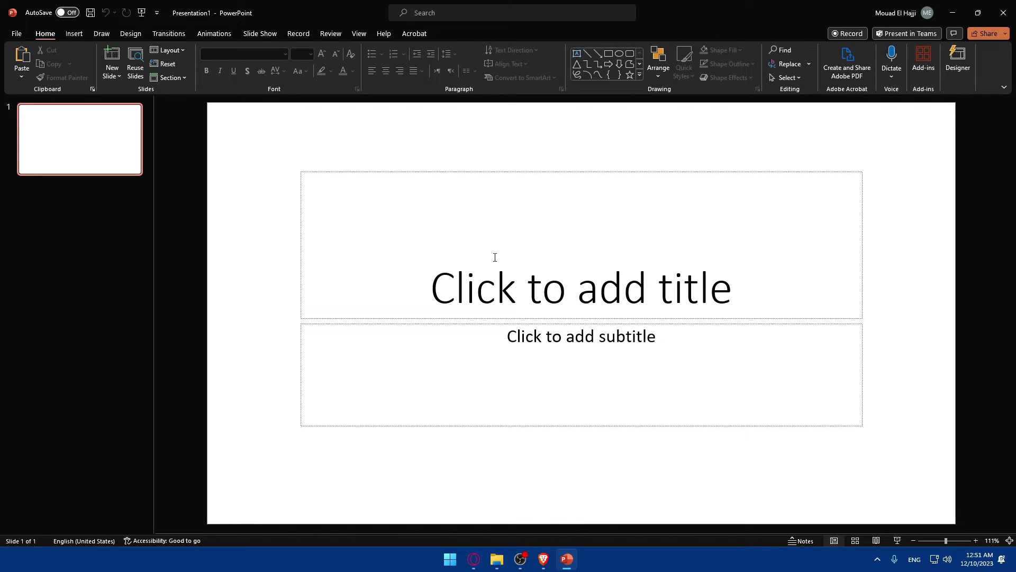
Activate the slide's title placeholder, check the Grammarly widget, and clear the two asterisks from the title.
click(495, 257)
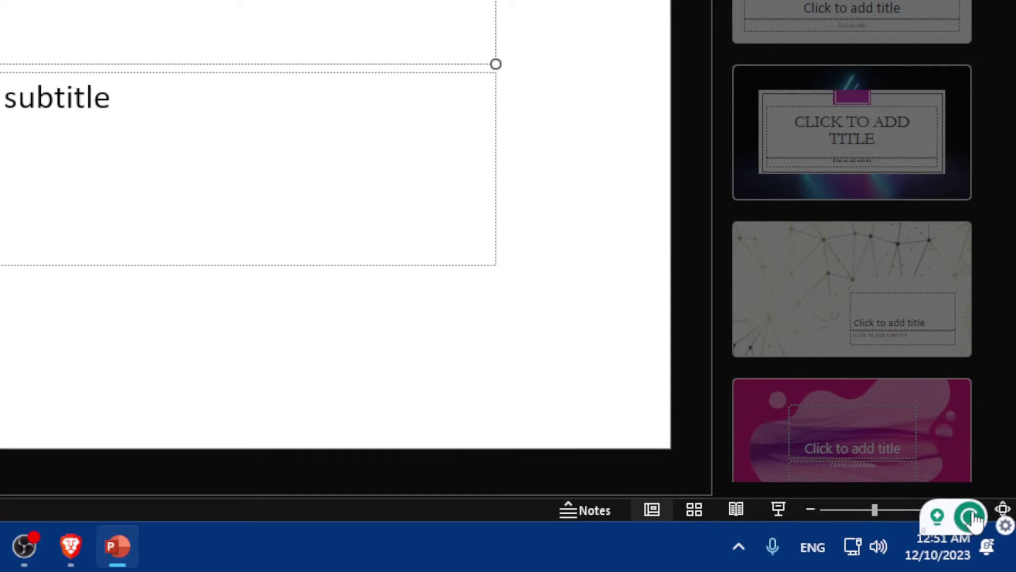
mouse_move(969, 522)
mouse_down()
mouse_move(942, 504)
mouse_move(919, 437)
mouse_move(953, 513)
mouse_move(972, 524)
mouse_up()
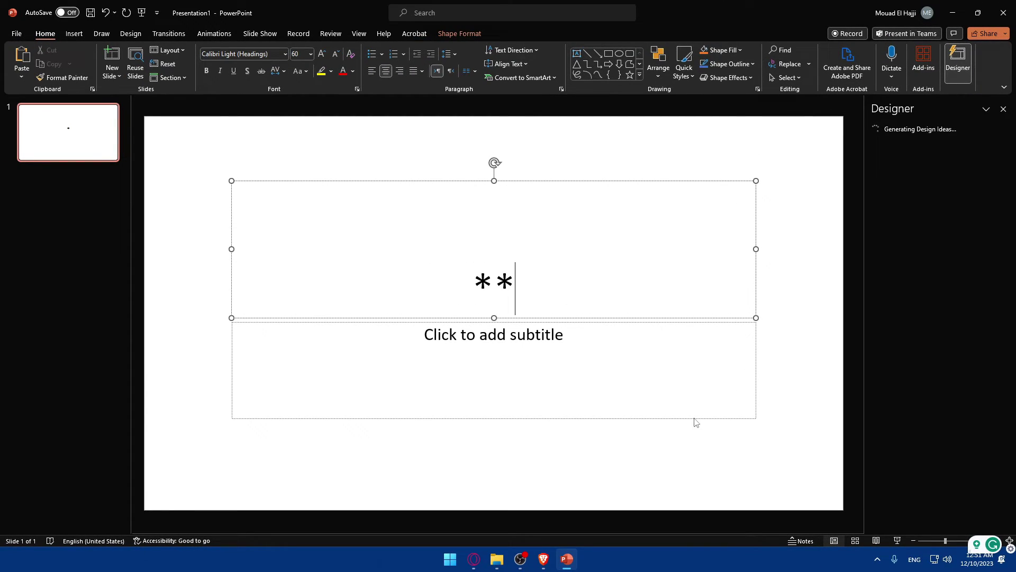
key(BackSpace)
key(BackSpace)
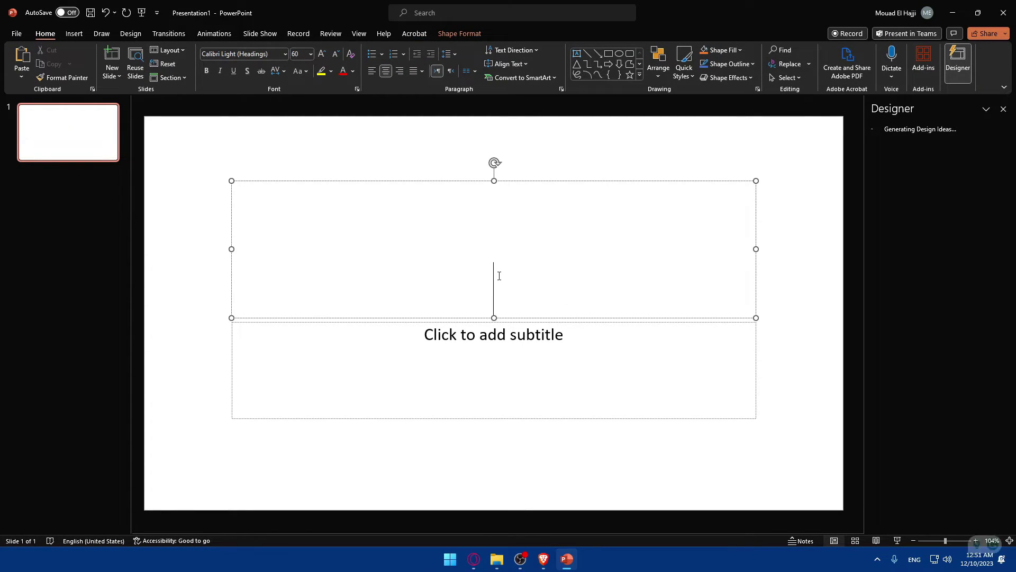
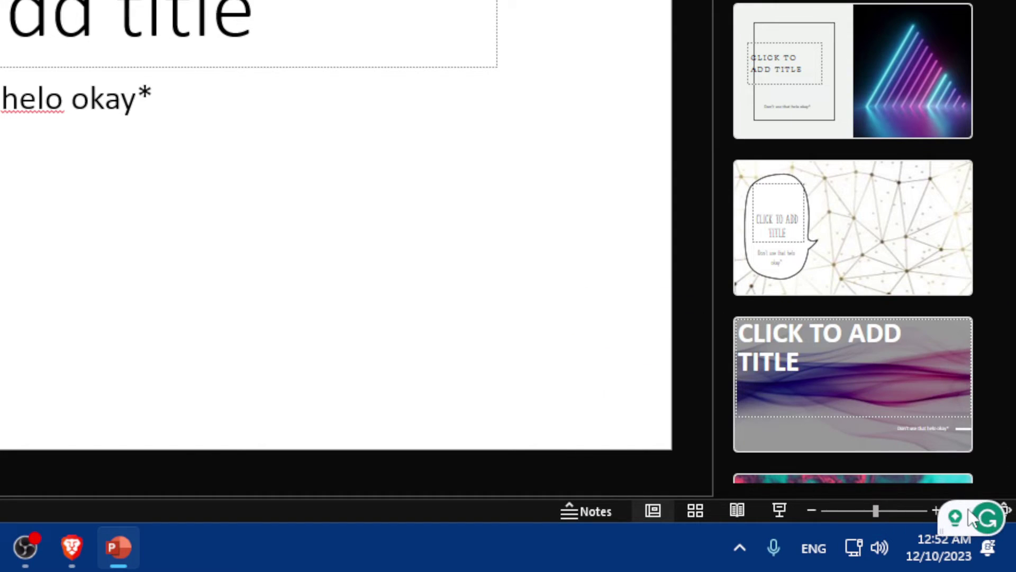
Open Grammarly's suggestions for the subtitle text, dismiss the Premium punctuation suggestion, and close the suggestions.
click(971, 517)
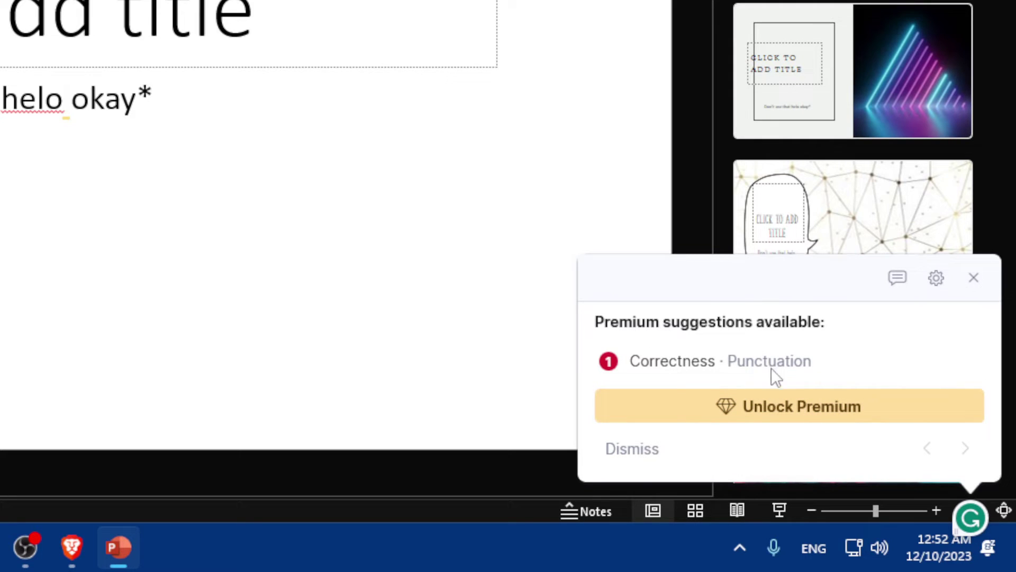
click(635, 451)
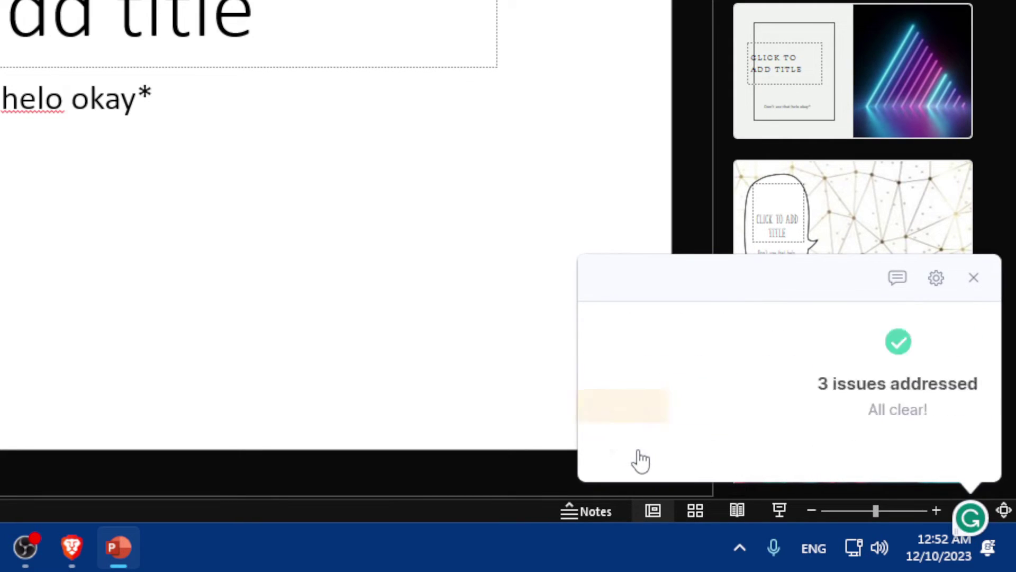
click(974, 310)
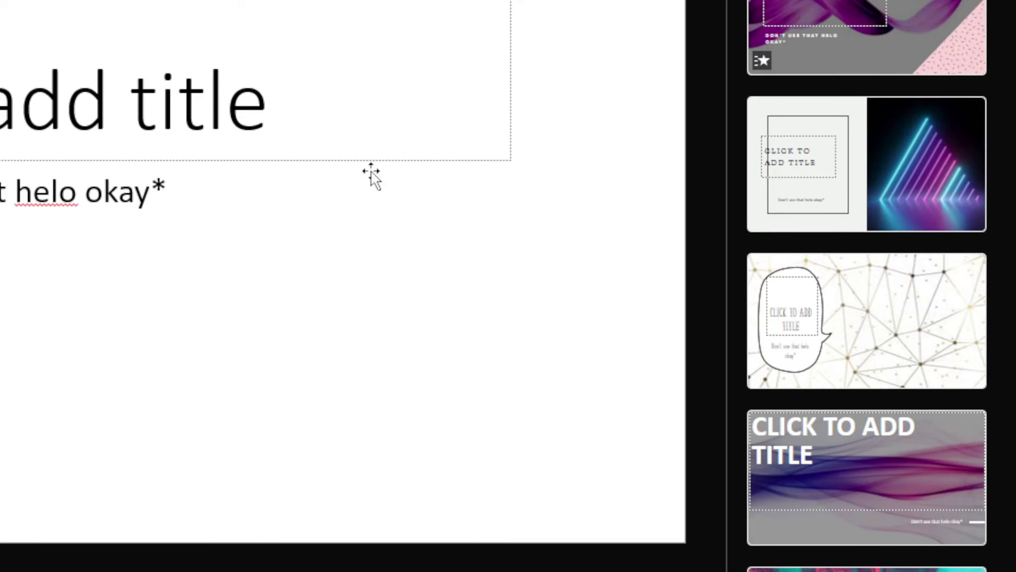
Enter an asterisk in the slide's title and place the text cursor in the subtitle.
click(497, 249)
text(*)
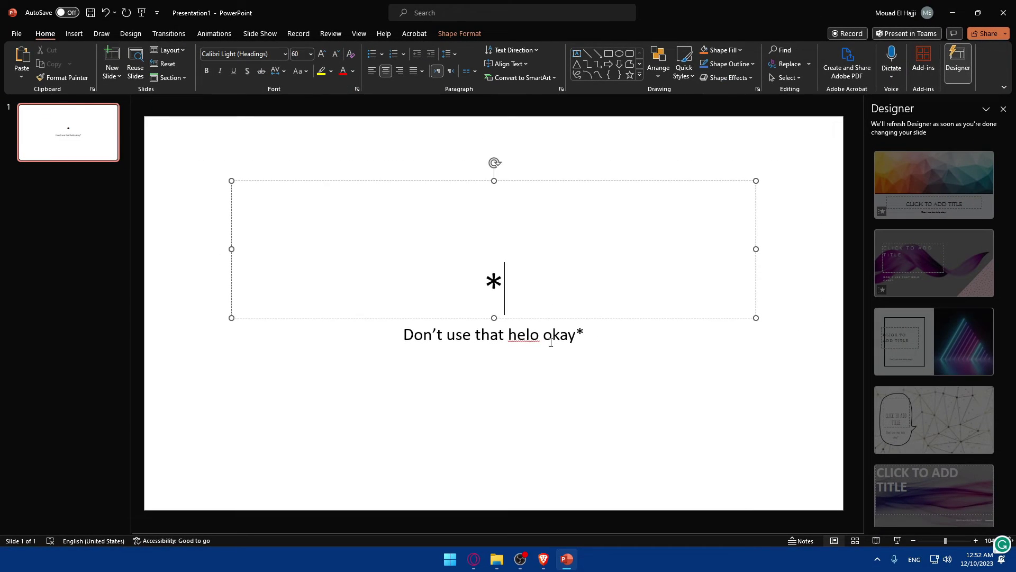
click(551, 343)
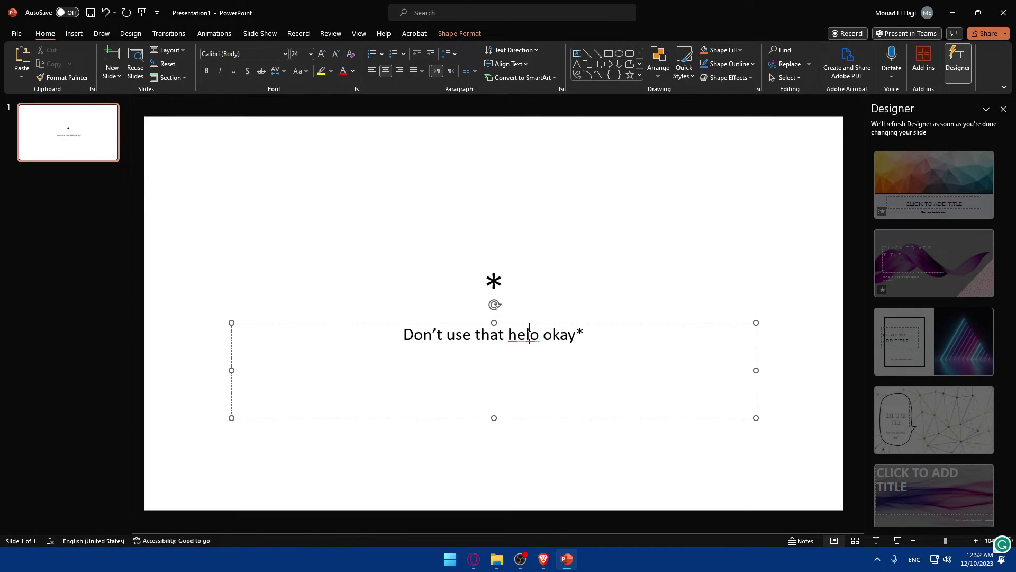
Correct the misspelled "helo" in the subtitle to "hello" and clear the asterisk from the slide's title.
right_click(526, 336)
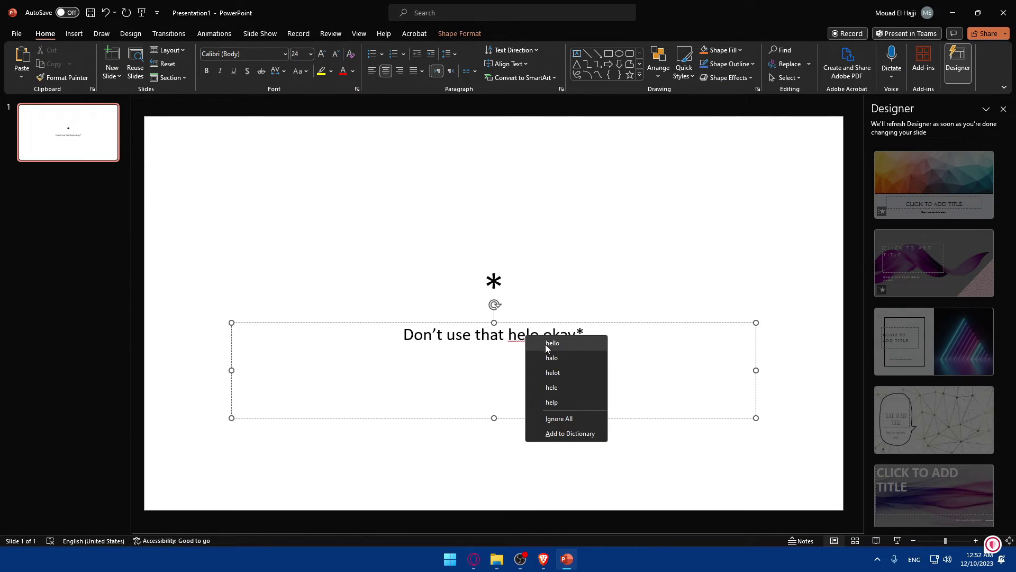
click(551, 343)
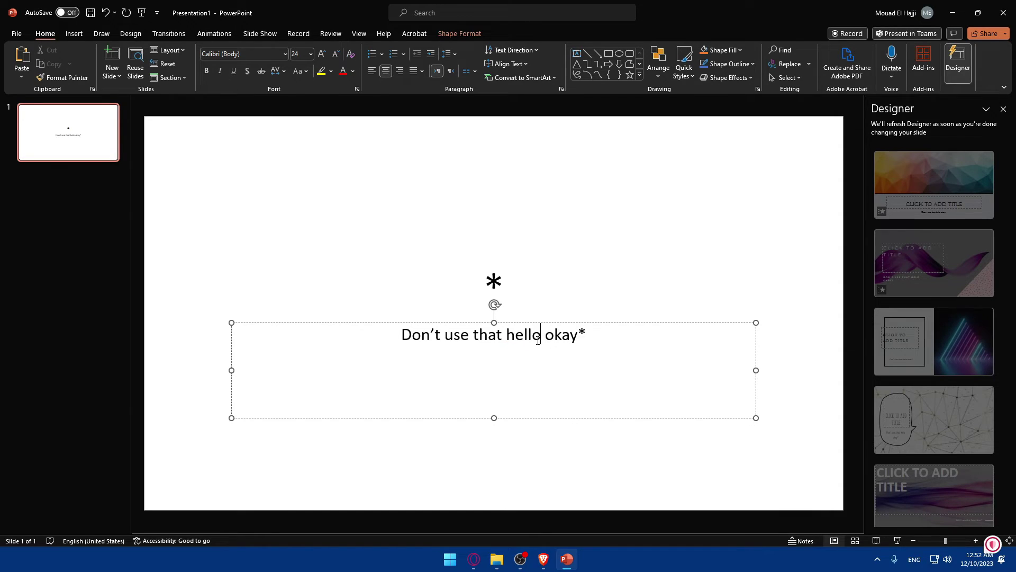
click(508, 291)
key(BackSpace)
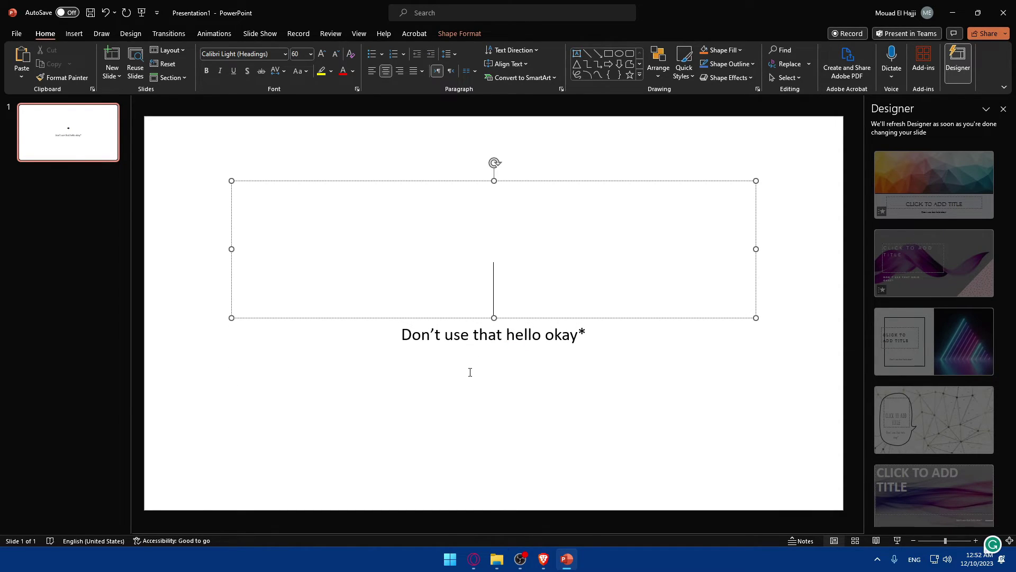
Remove the trailing asterisk from the subtitle so it reads "Don't use that hello okay", and deselect the text box.
click(591, 366)
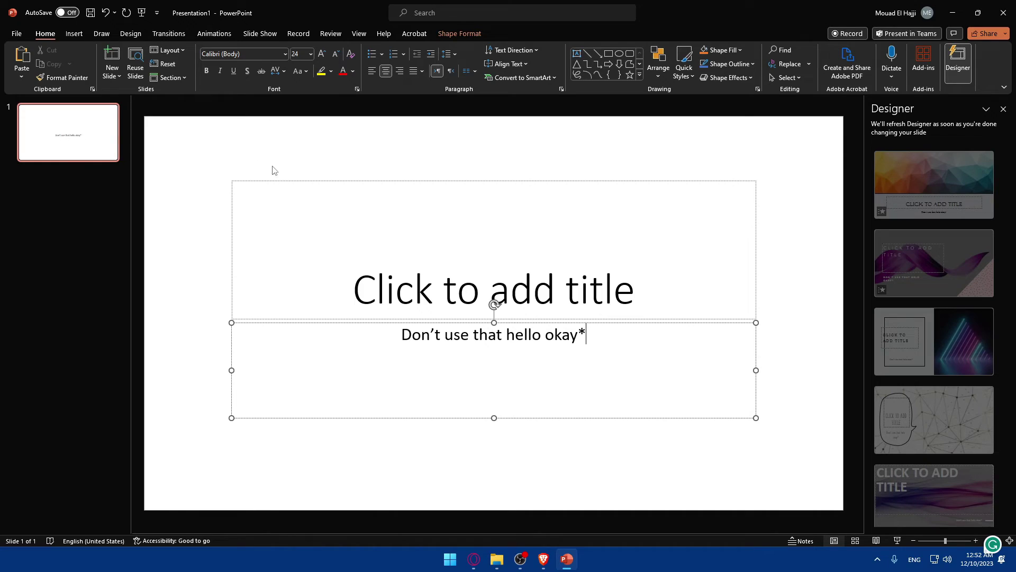
drag(583, 374, 328, 358)
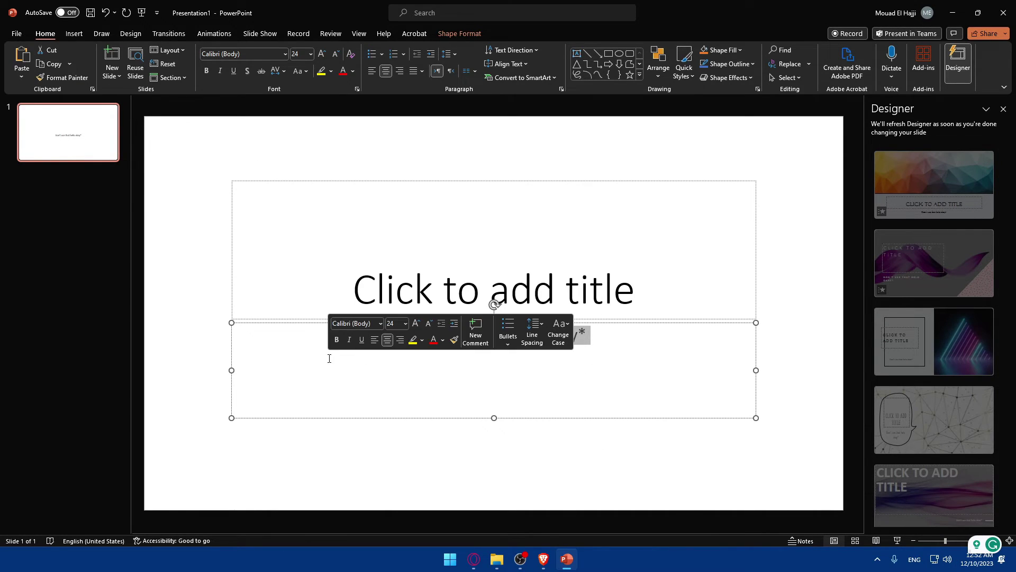
click(606, 334)
key(BackSpace)
click(529, 465)
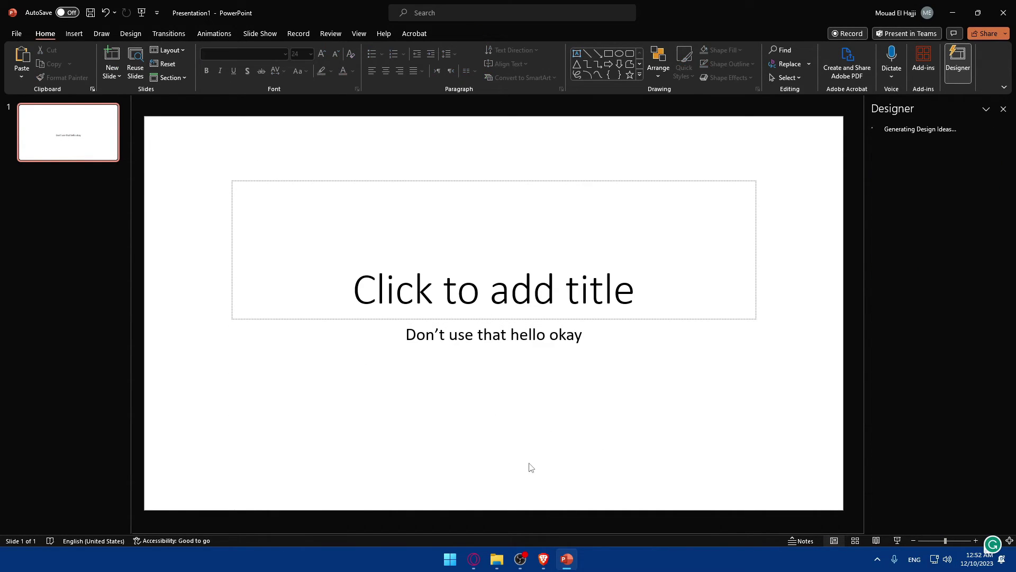
Check Grammarly's suggestions for the corrected slide text, dismiss the suggestions window, and close PowerPoint.
click(992, 545)
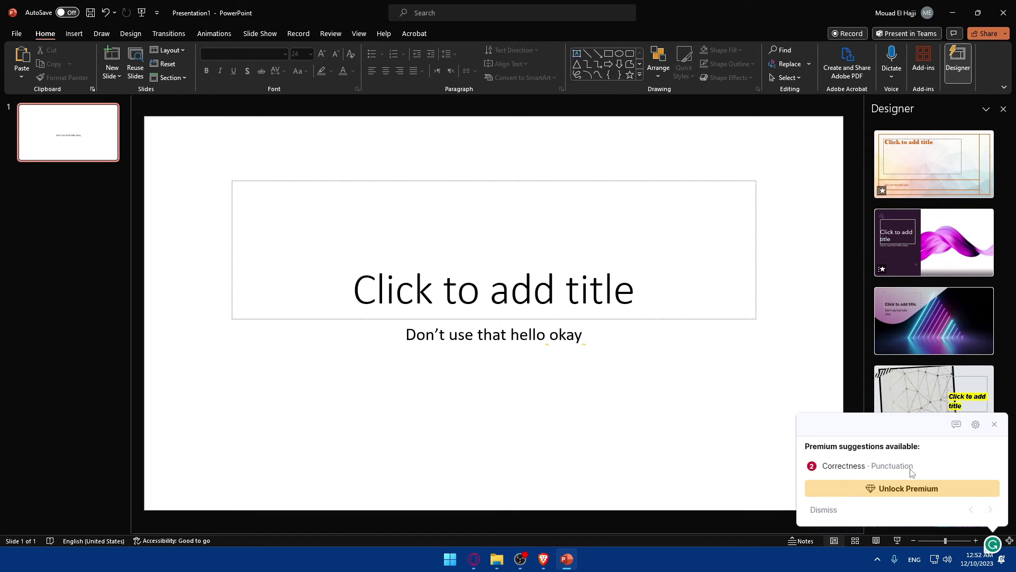
click(994, 424)
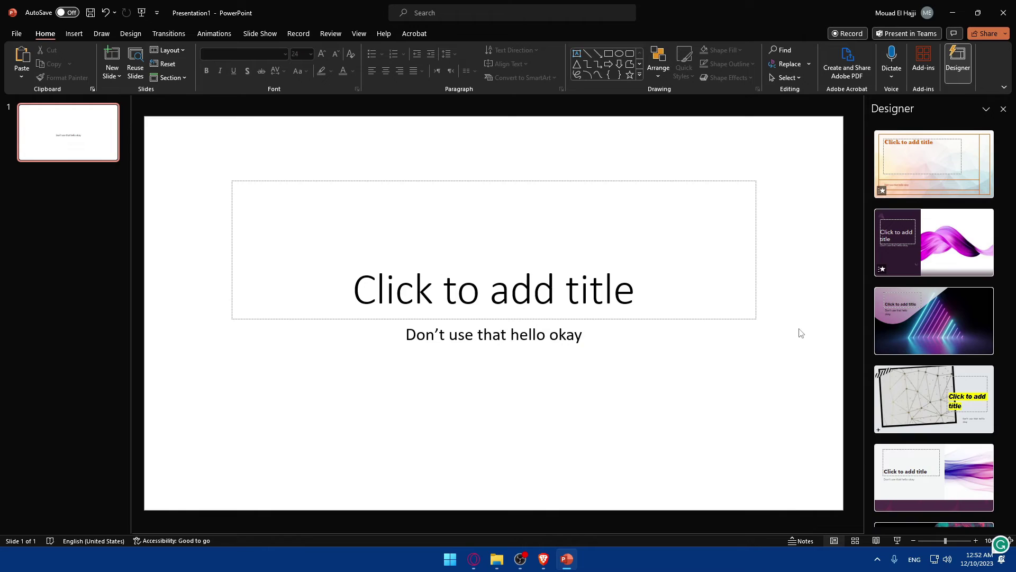
click(996, 5)
click(540, 336)
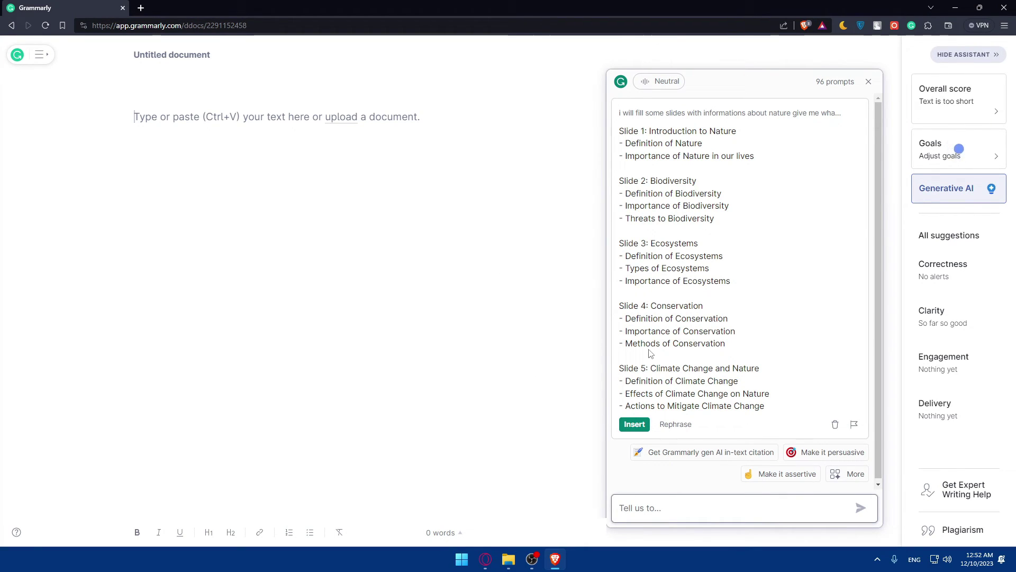
Insert the AI-generated five-slide nature outline into the untitled Grammarly document and look through the inserted text.
drag(736, 395, 618, 317)
drag(608, 192, 618, 127)
click(618, 127)
click(676, 504)
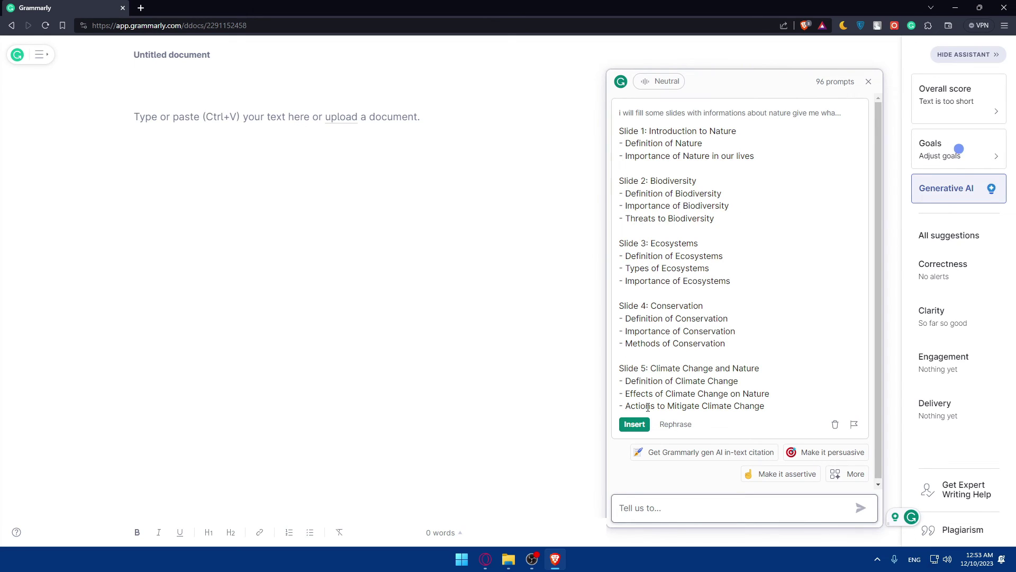
click(634, 424)
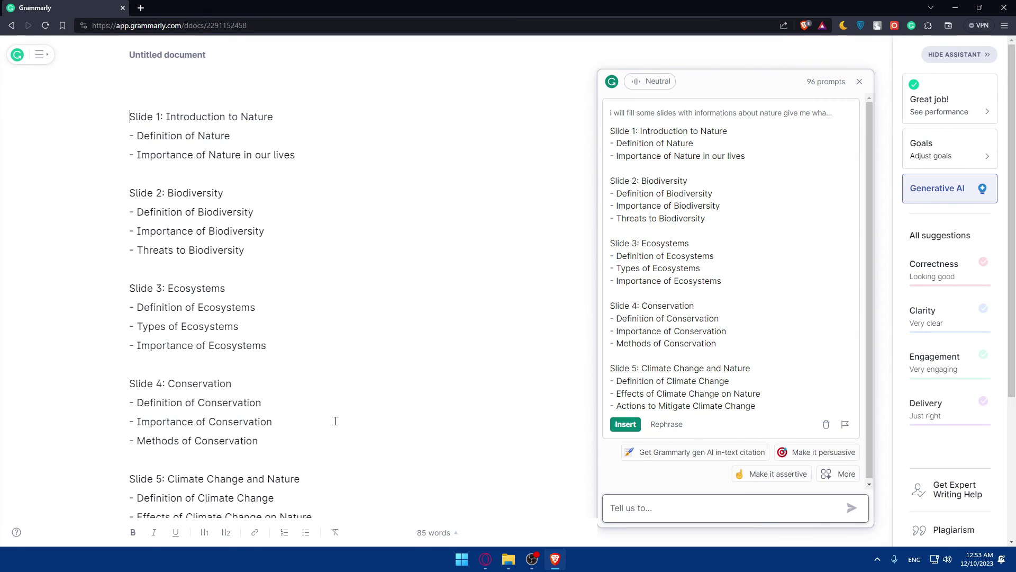
scroll(307, 360, down, 4)
scroll(281, 288, up, 3)
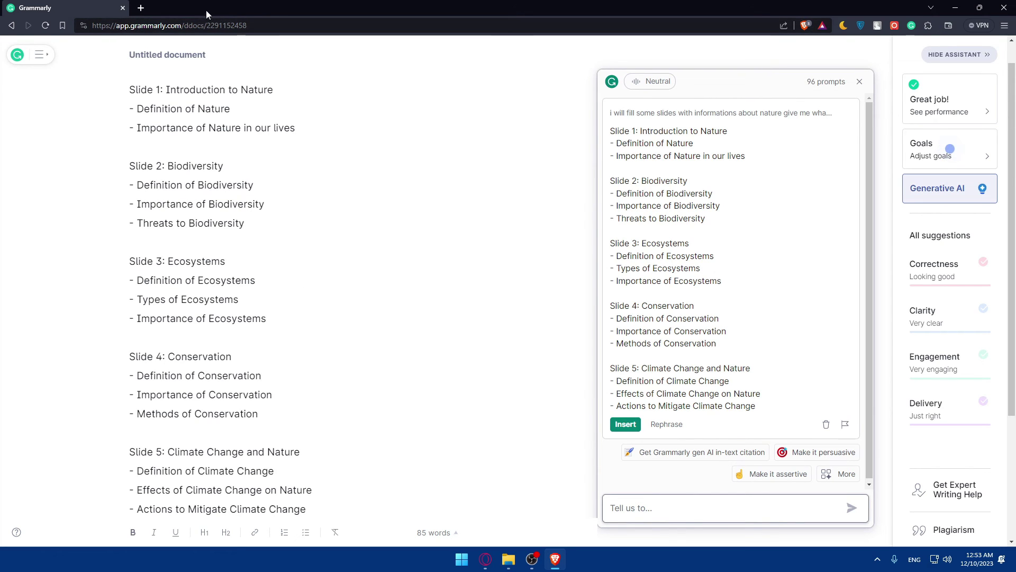
Quit the Grammarly desktop app running in the system tray and close the browser.
click(140, 7)
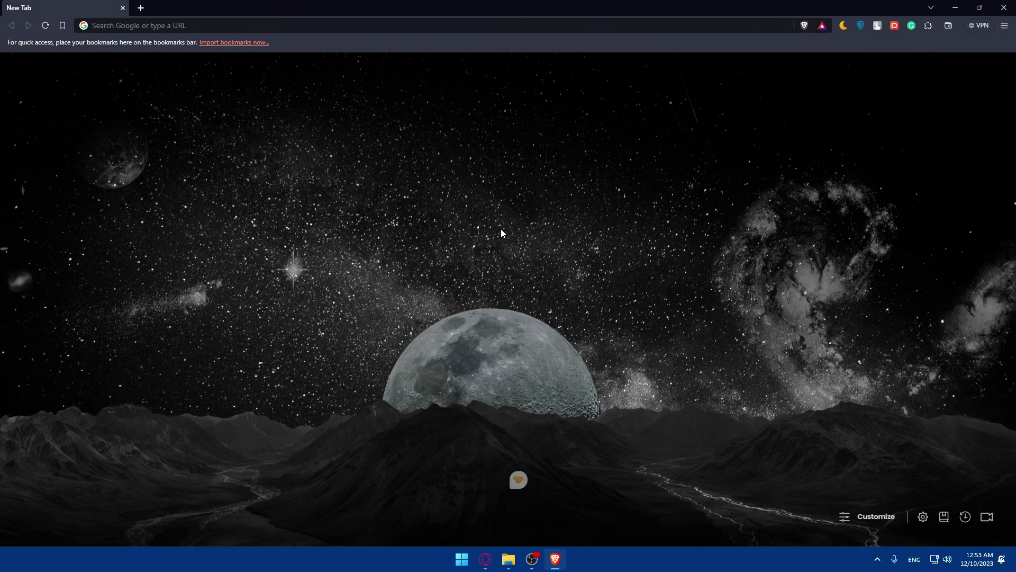
click(877, 559)
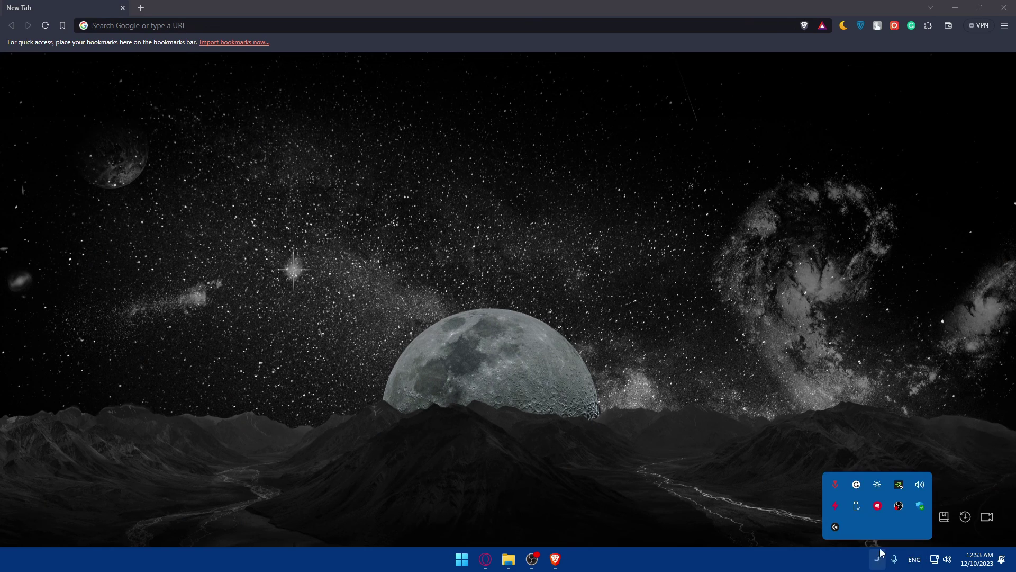
right_click(860, 488)
click(804, 478)
click(625, 360)
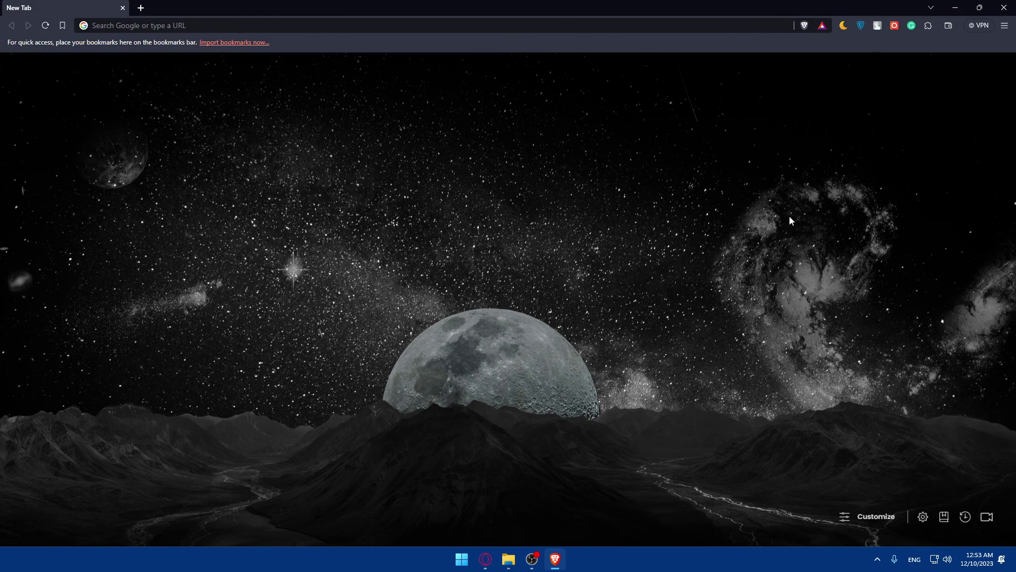
click(1003, 7)
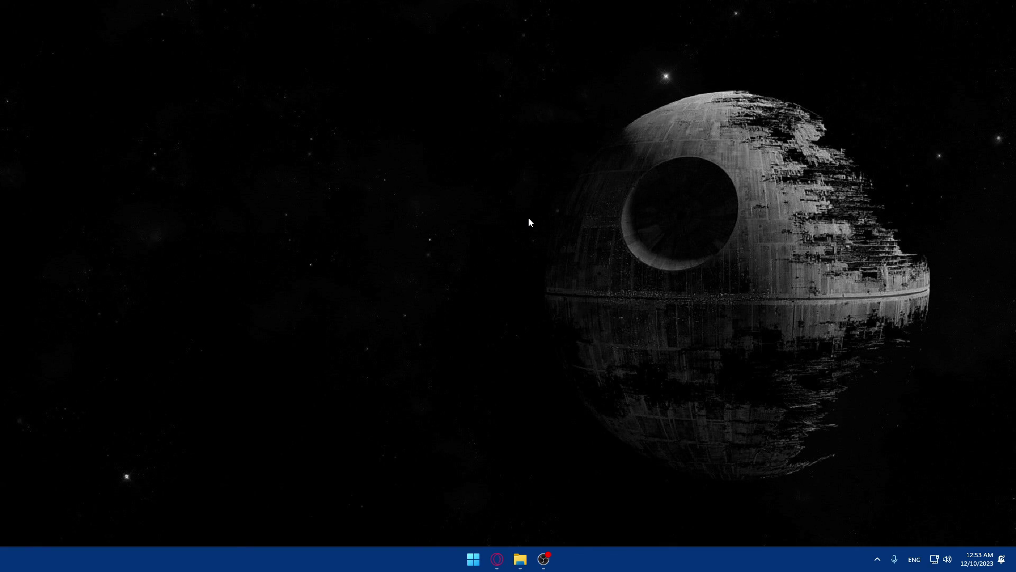